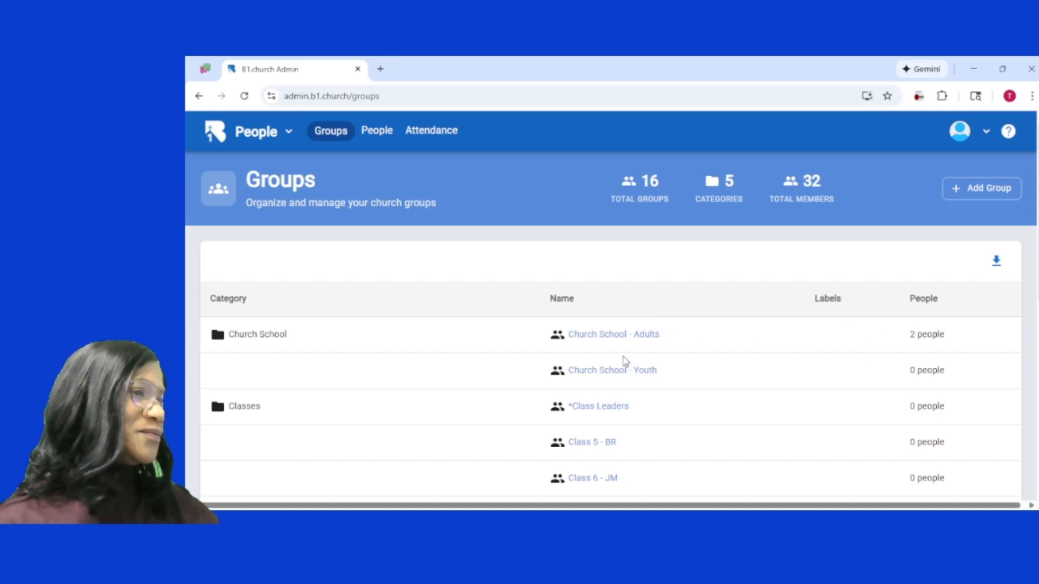
- Add a new group named "Men's Fellowship" under a new category called "Fellowship"
left_click(990, 196)
left_click(251, 455)
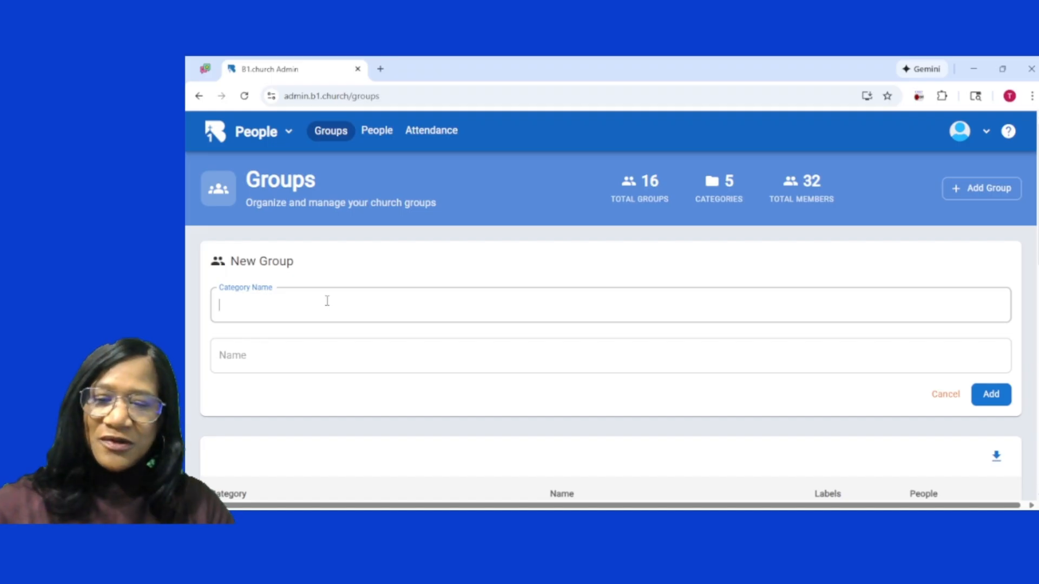
type("Fellowship")
key("Tab")
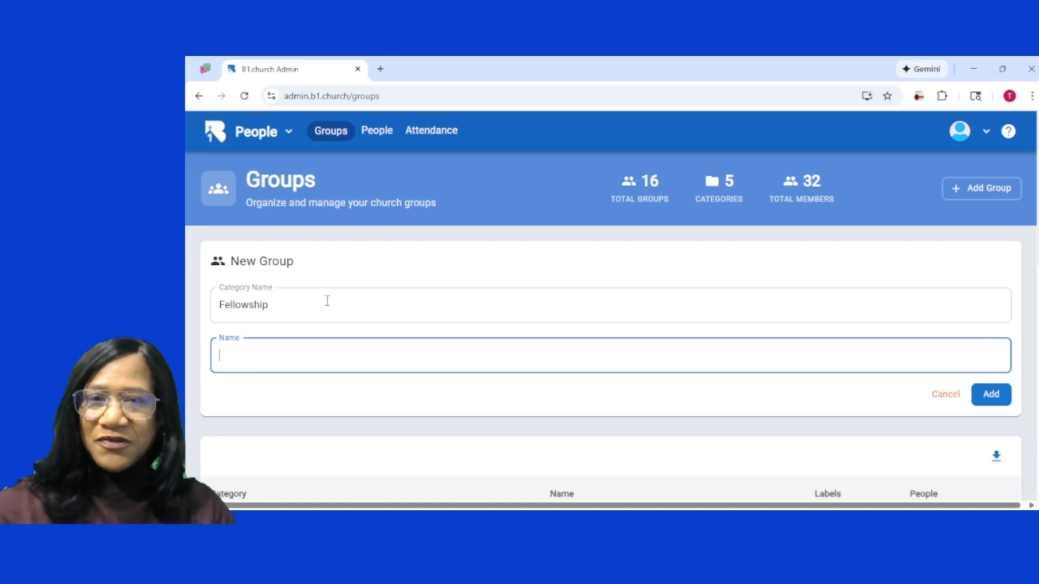
type("Men's Fellowship")
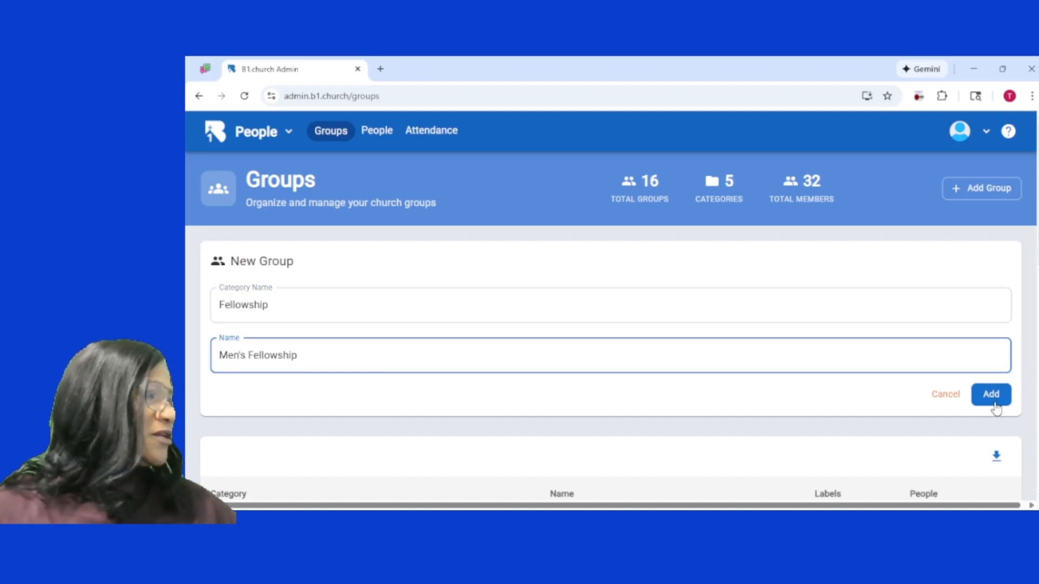
left_click(991, 396)
scroll(473, 401, "down", 8)
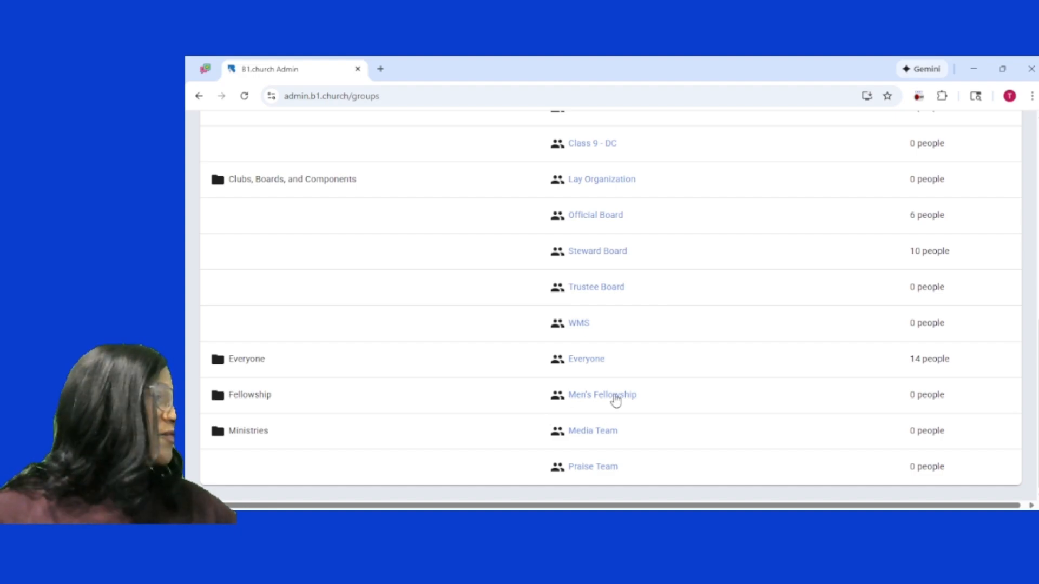
- Add another group named "Women's Fellowship" under the existing Fellowship category
scroll(1009, 219, "up", 10)
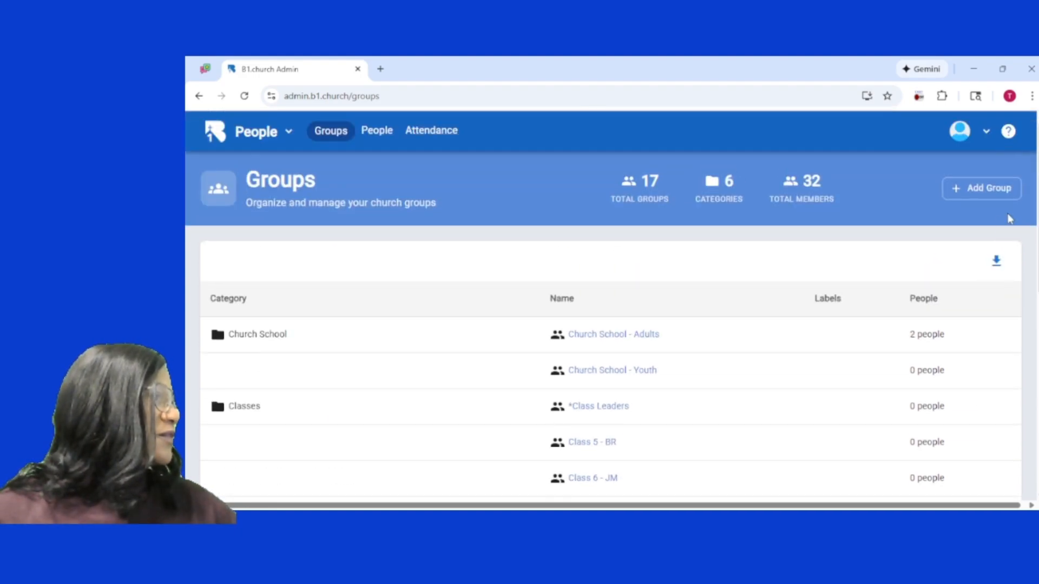
left_click(976, 190)
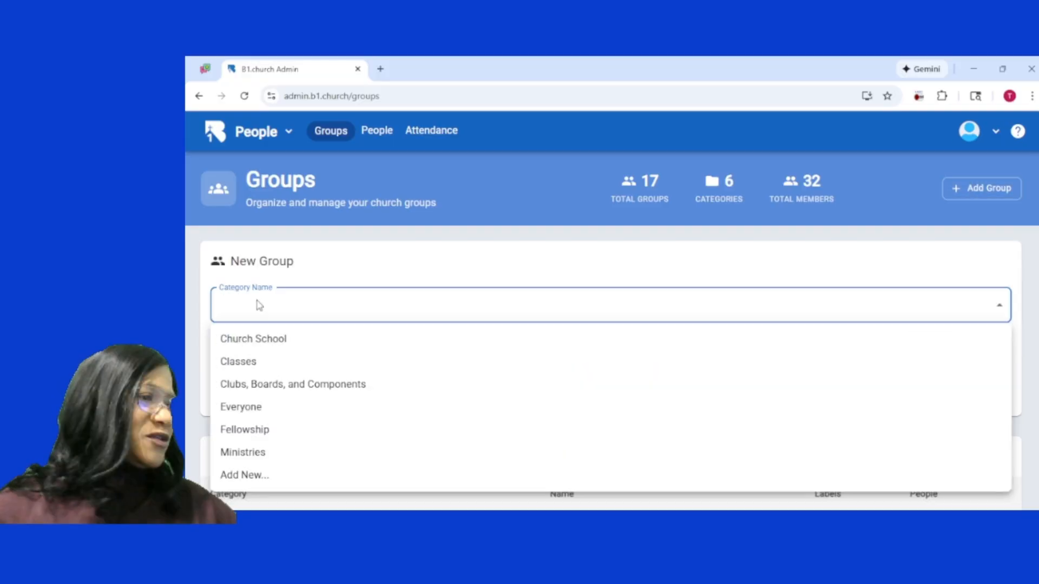
left_click(234, 431)
left_click(264, 354)
type("Women's Fellowship")
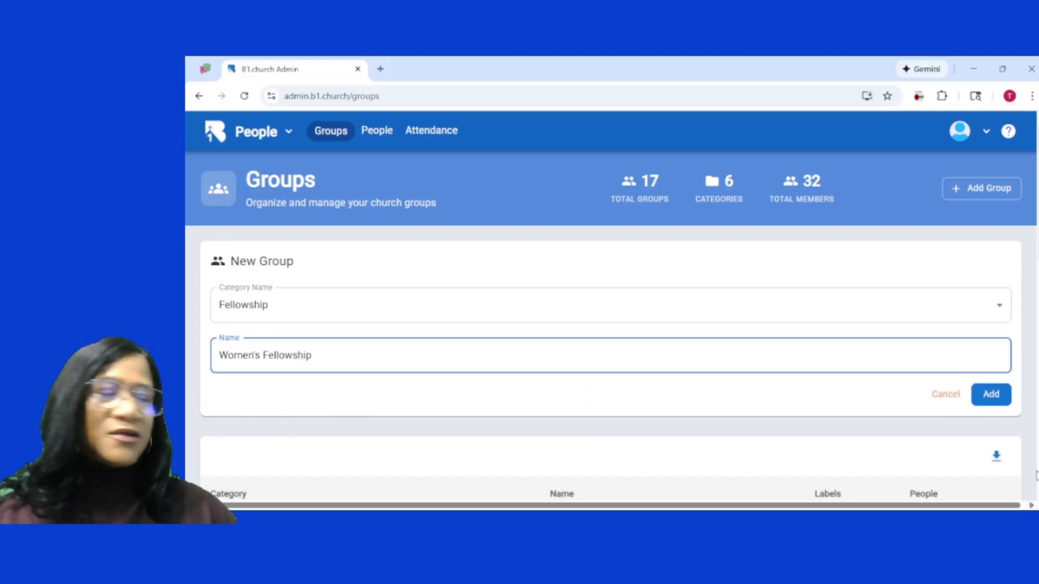
key("Return")
scroll(1022, 457, "down", 9)
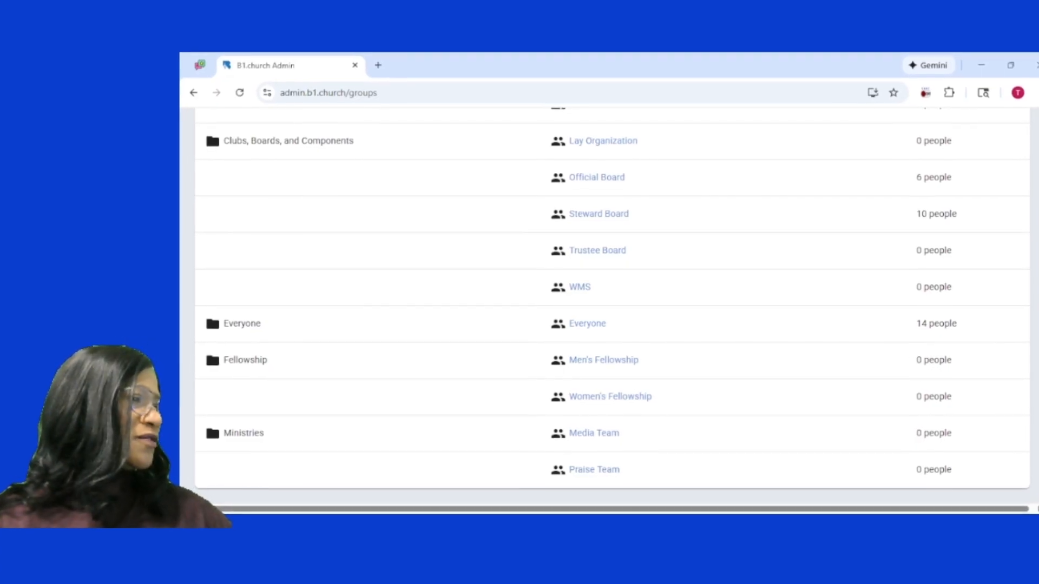
- Edit the Women's Fellowship group, setting its meeting time to "Thursdays at 7pm" and its meeting location to "Virtual"
left_click(587, 401)
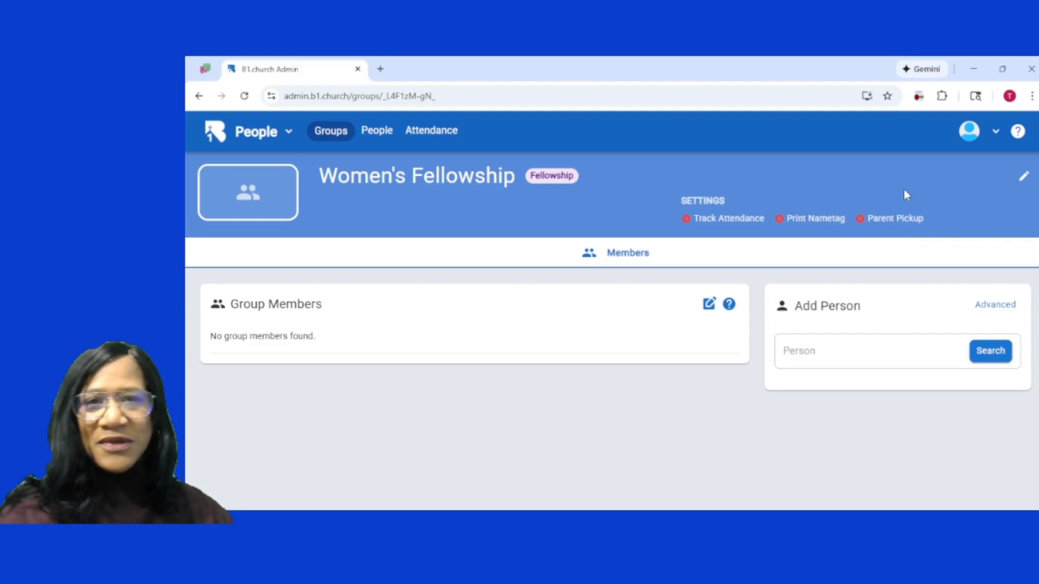
left_click(1016, 180)
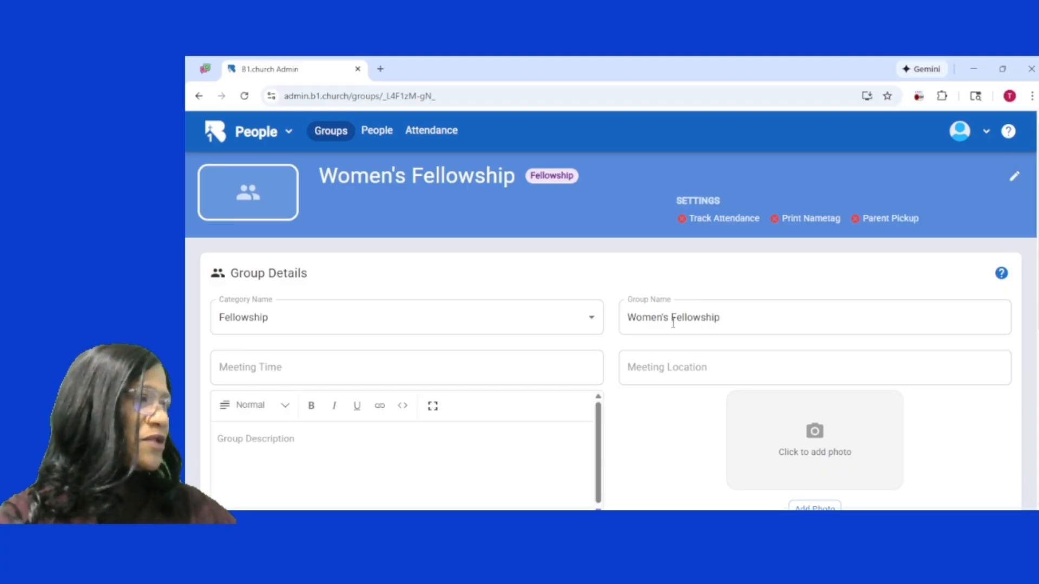
left_click(225, 365)
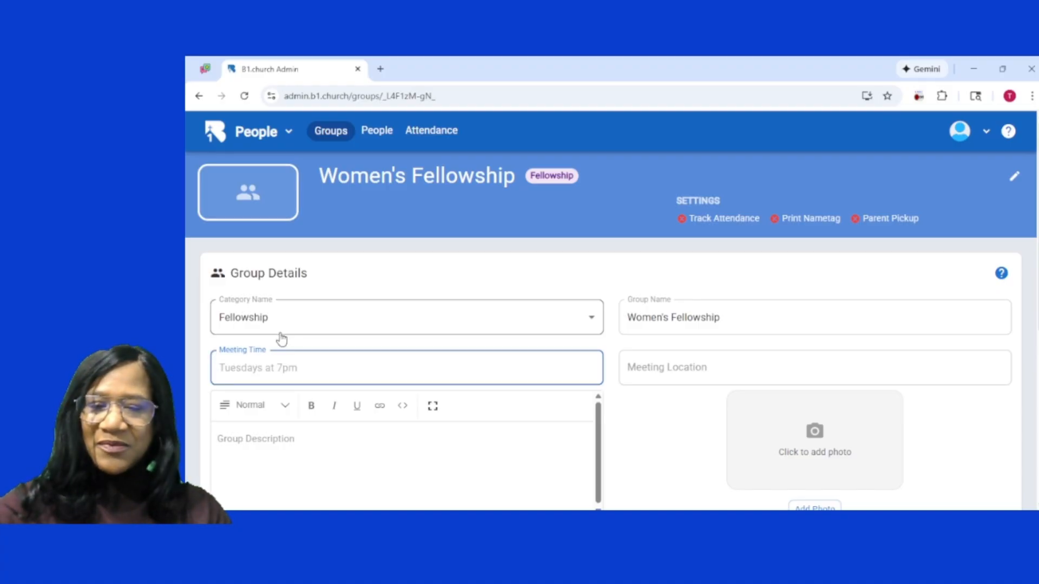
type("Thursdays at 7pm")
key("Tab")
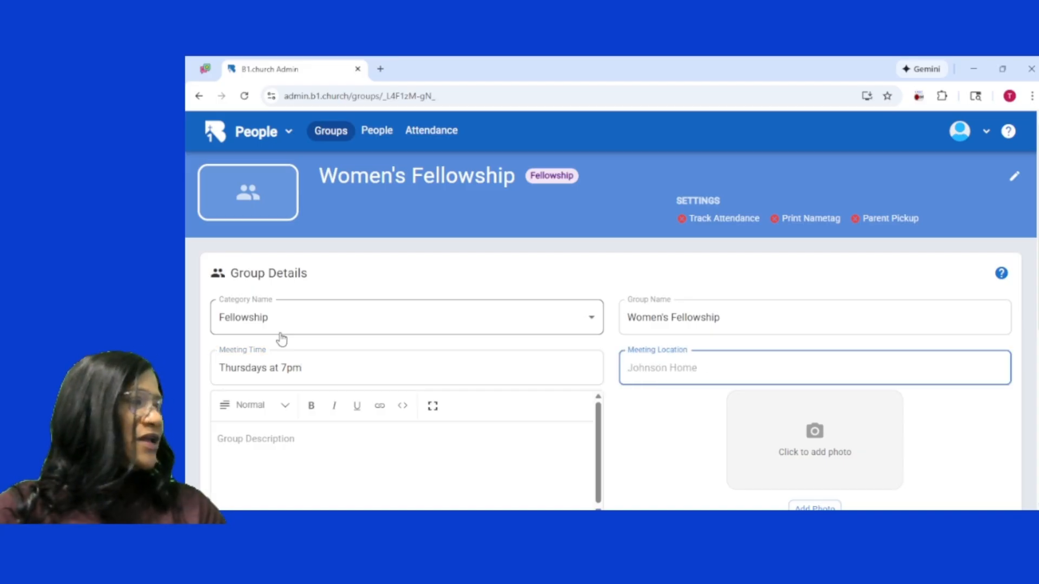
type("Virtual")
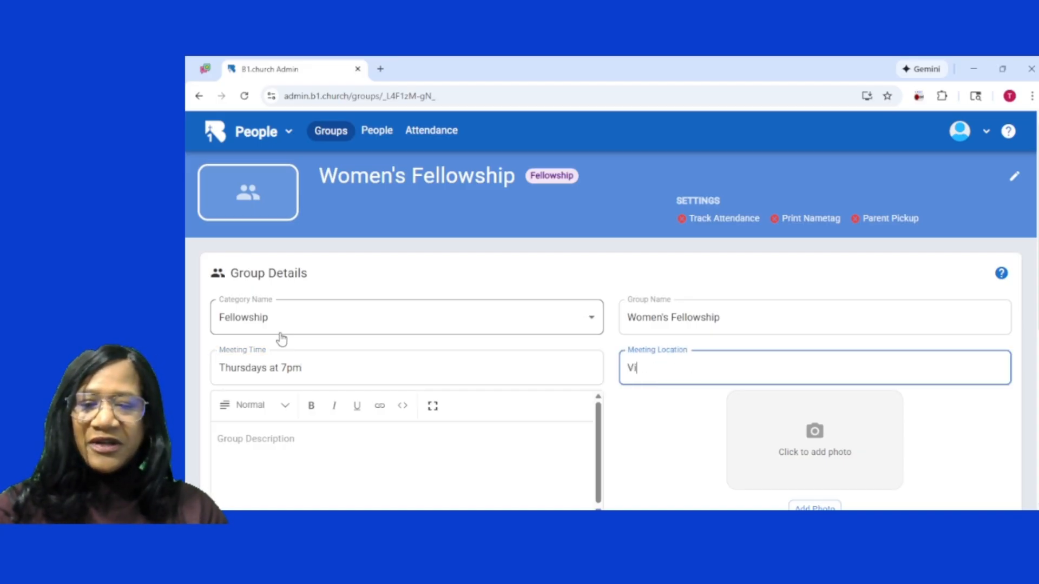
- Enable attendance tracking for the group, add the service time "Virtual - Women's Fellowship - 7:00 pm", and save the group details
scroll(292, 340, "down", 2)
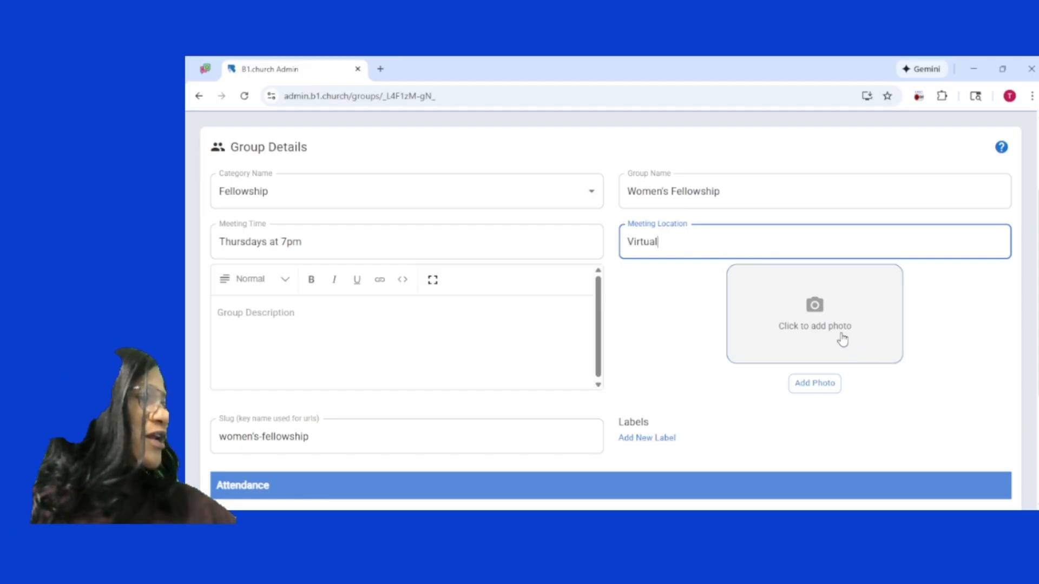
scroll(642, 387, "down", 4)
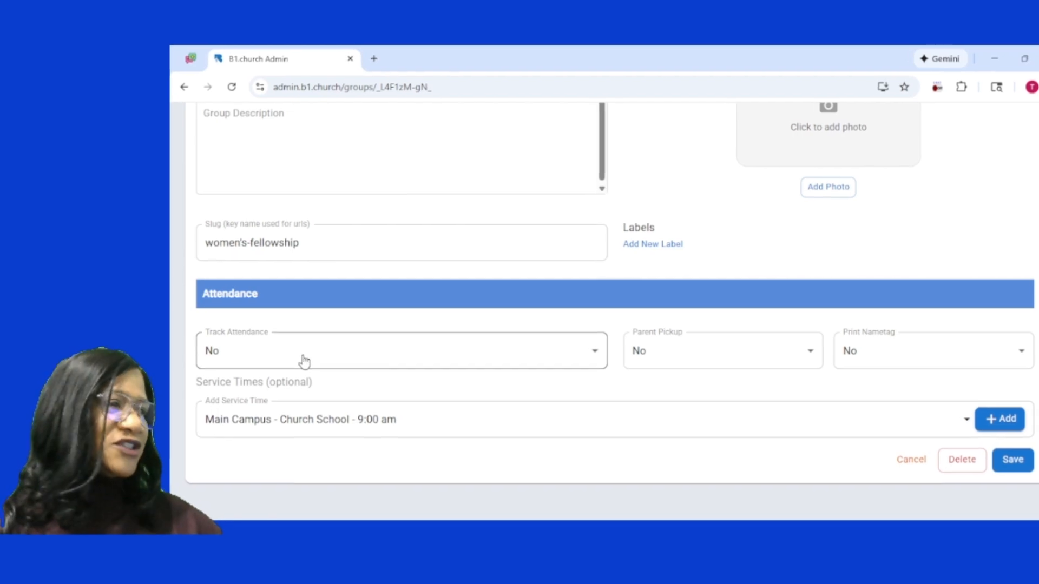
left_click(266, 358)
left_click(230, 417)
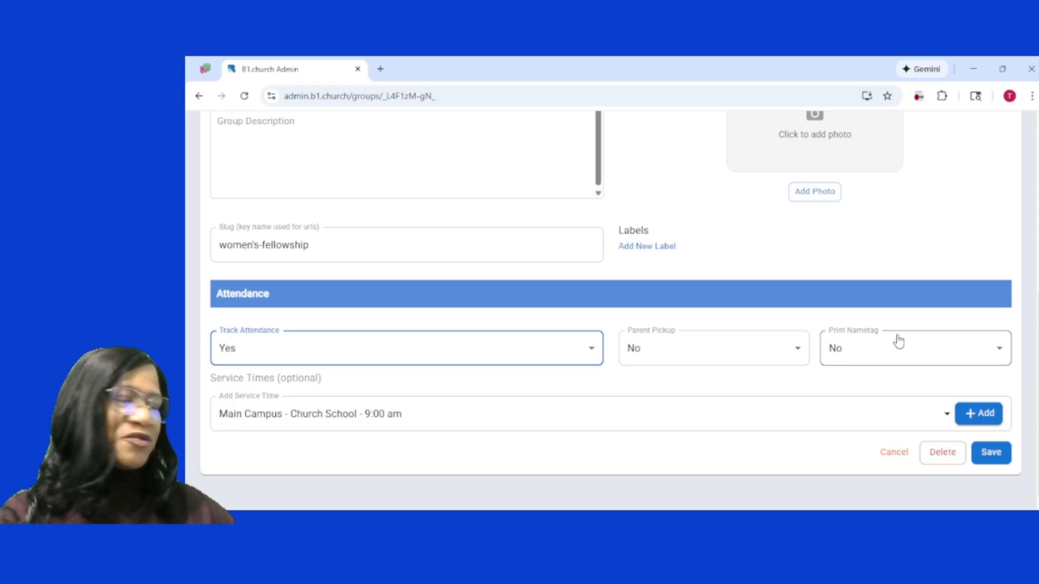
left_click(343, 420)
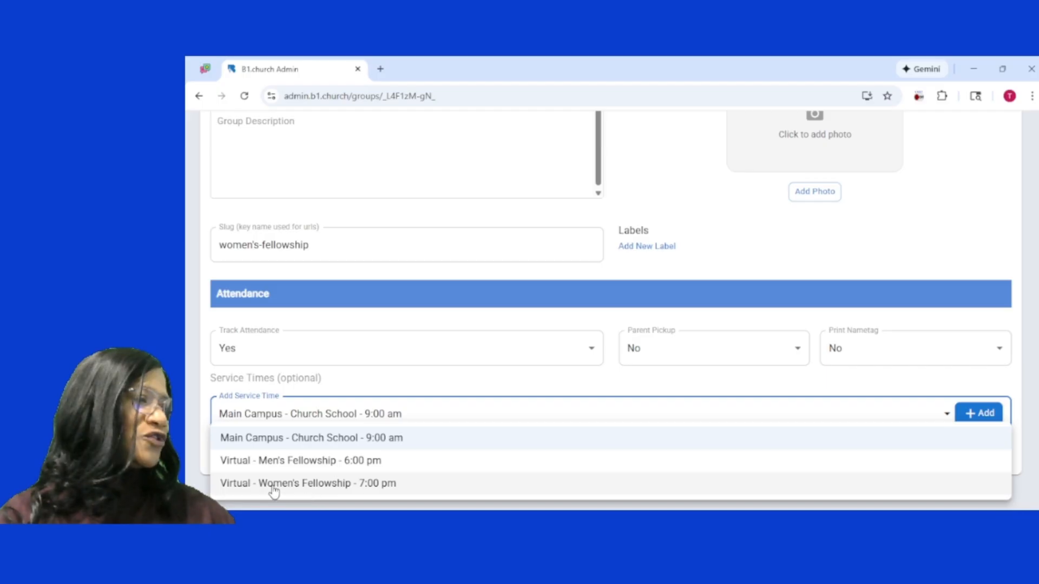
left_click(320, 486)
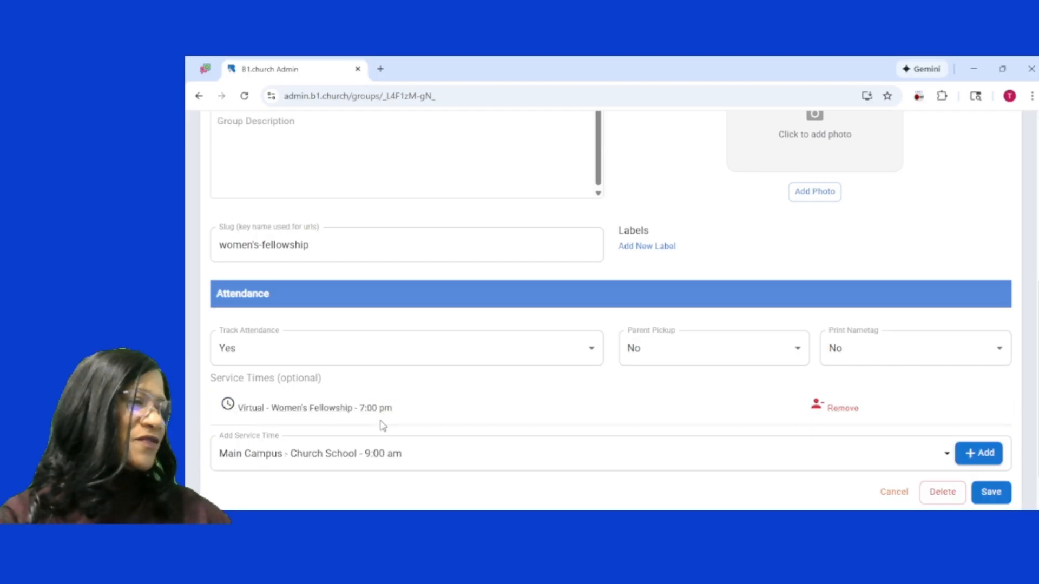
left_click(991, 493)
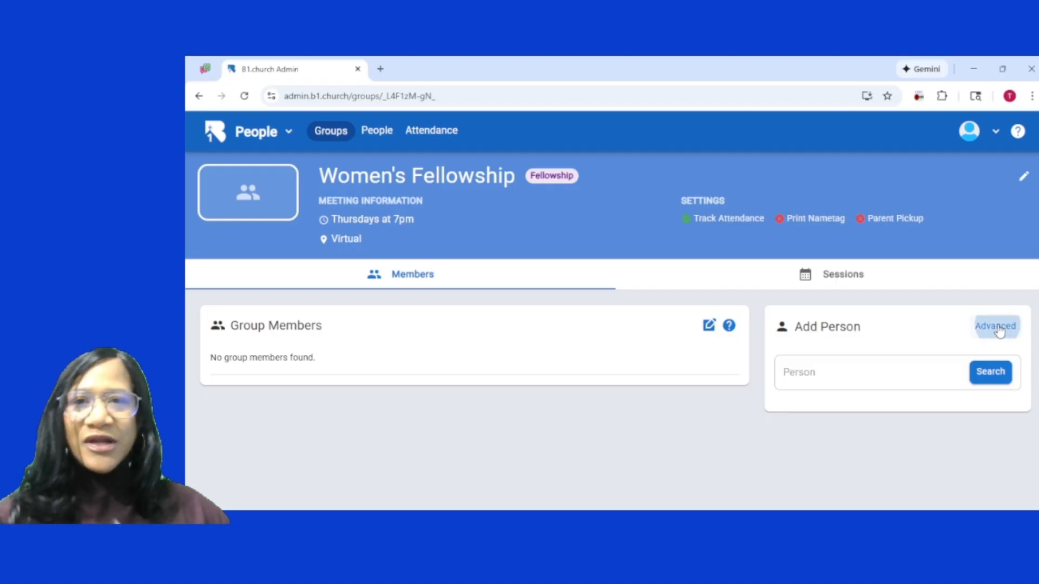
- List everyone using the simple person search with no name entered, and add several people to the Women's Fellowship group
left_click(997, 327)
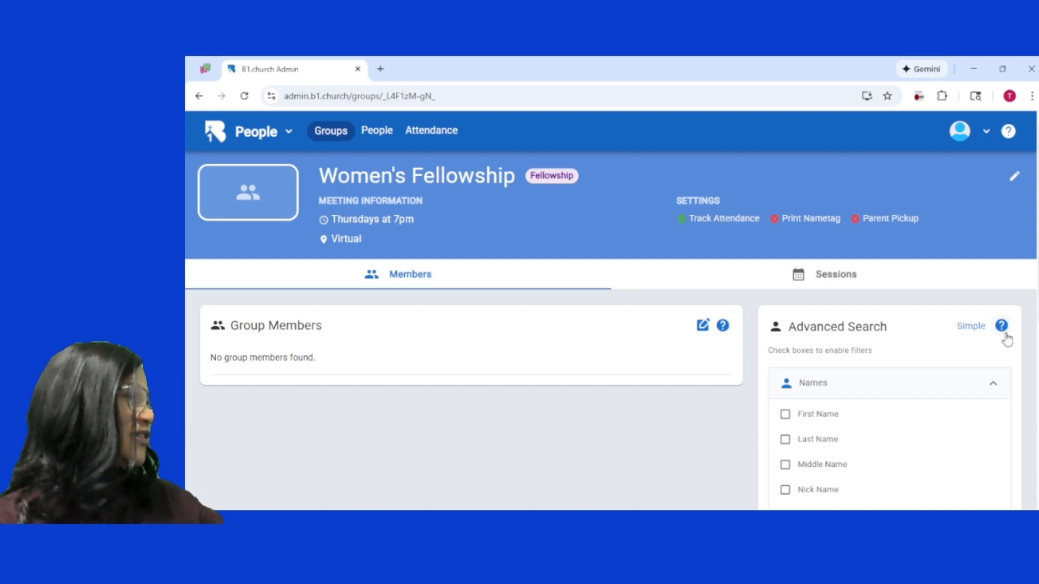
left_click(971, 326)
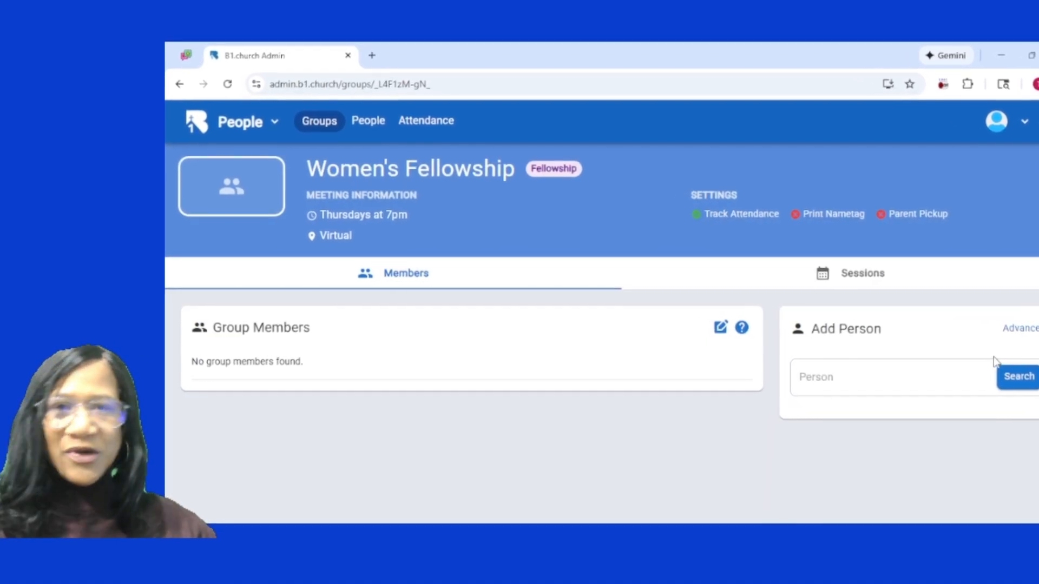
left_click(1029, 381)
scroll(931, 392, "down", 1)
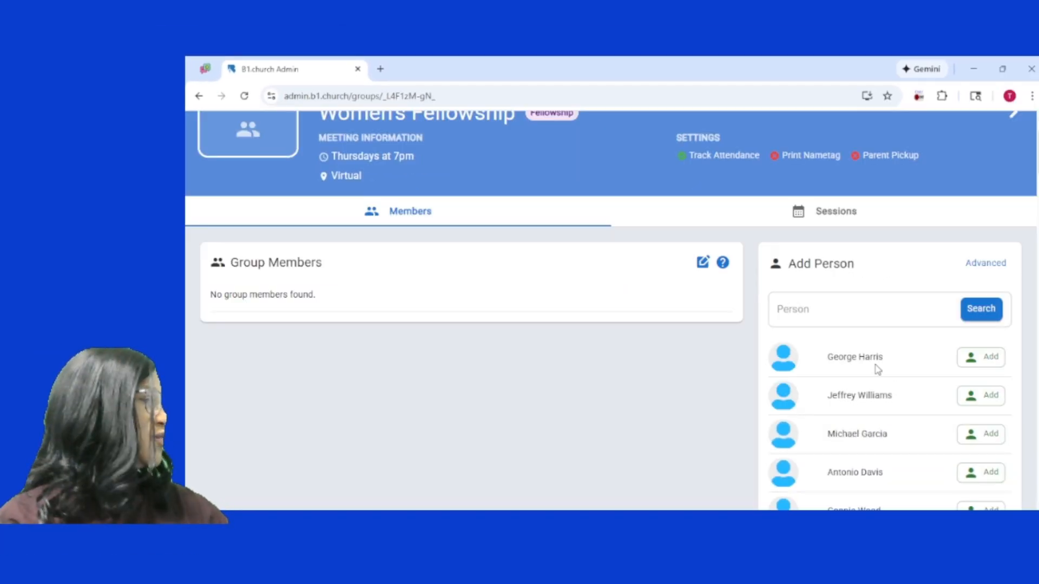
scroll(876, 369, "down", 3)
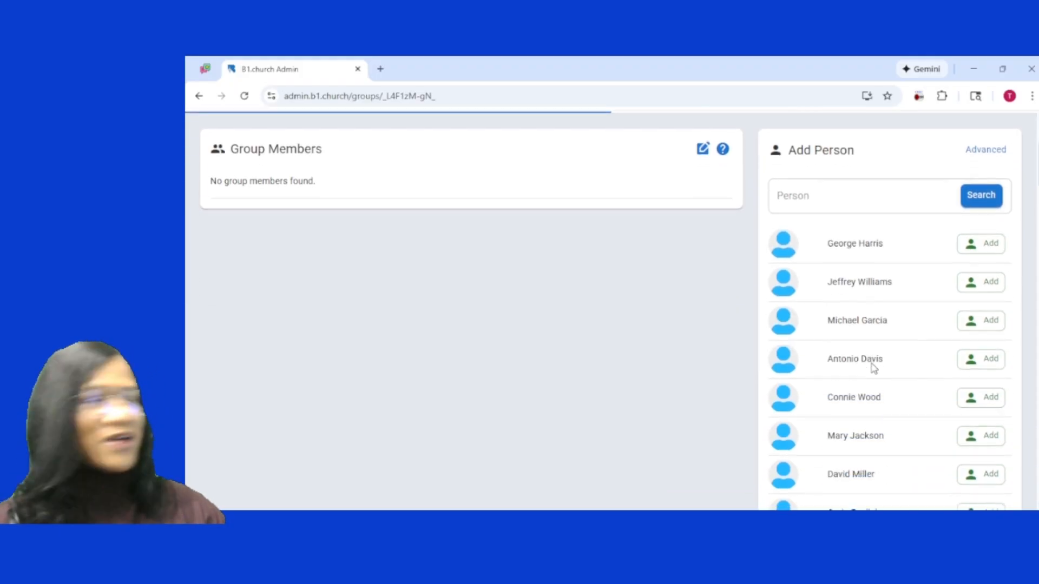
scroll(873, 368, "down", 1)
left_click(988, 379)
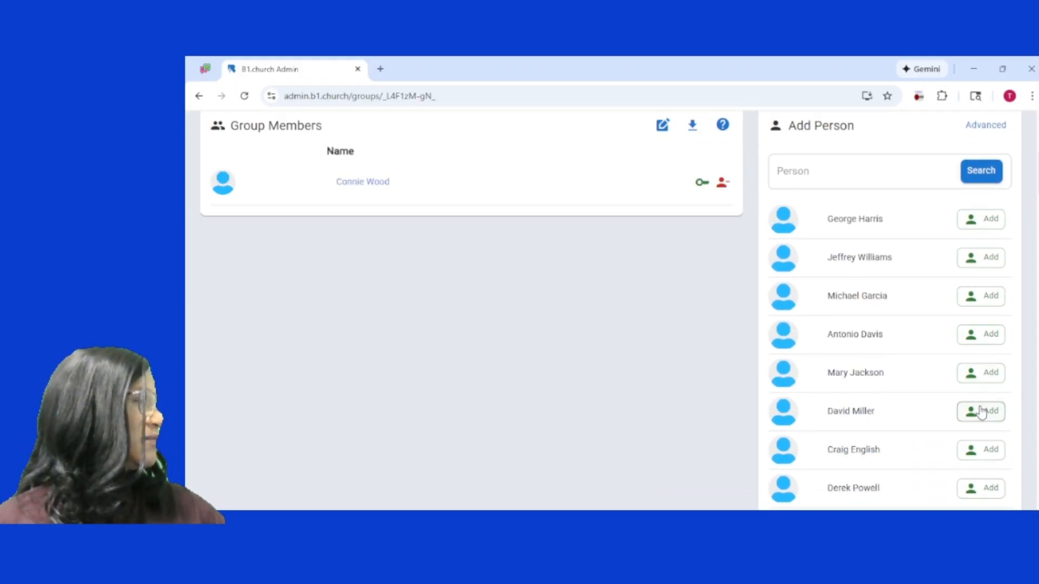
left_click(979, 384)
scroll(979, 384, "down", 3)
left_click(987, 443)
scroll(979, 465, "down", 1)
left_click(979, 469)
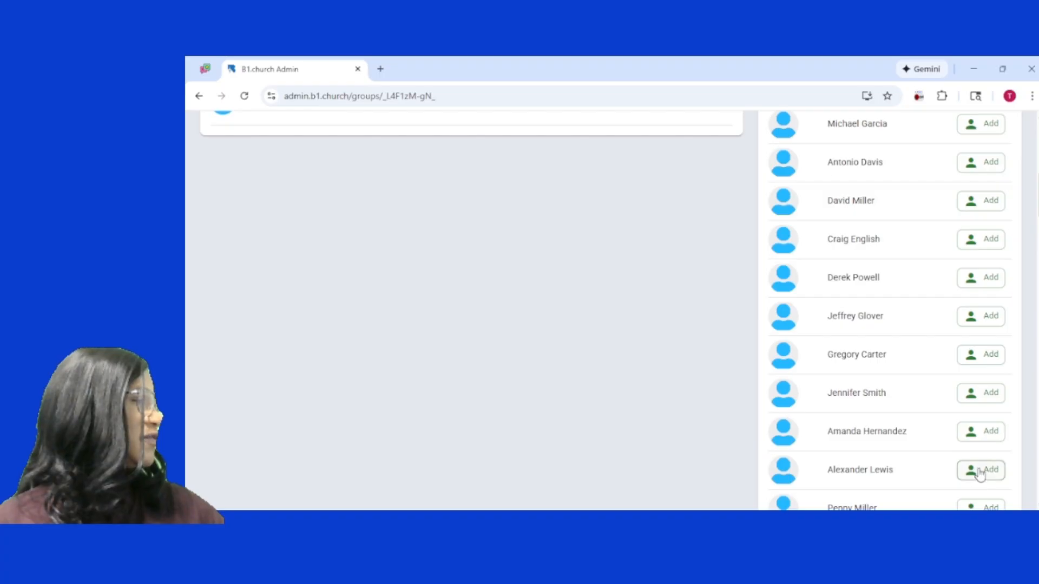
- Search for one more person by first name, add them to the group, and make the first two listed members leaders
scroll(877, 352, "up", 10)
scroll(781, 364, "up", 1)
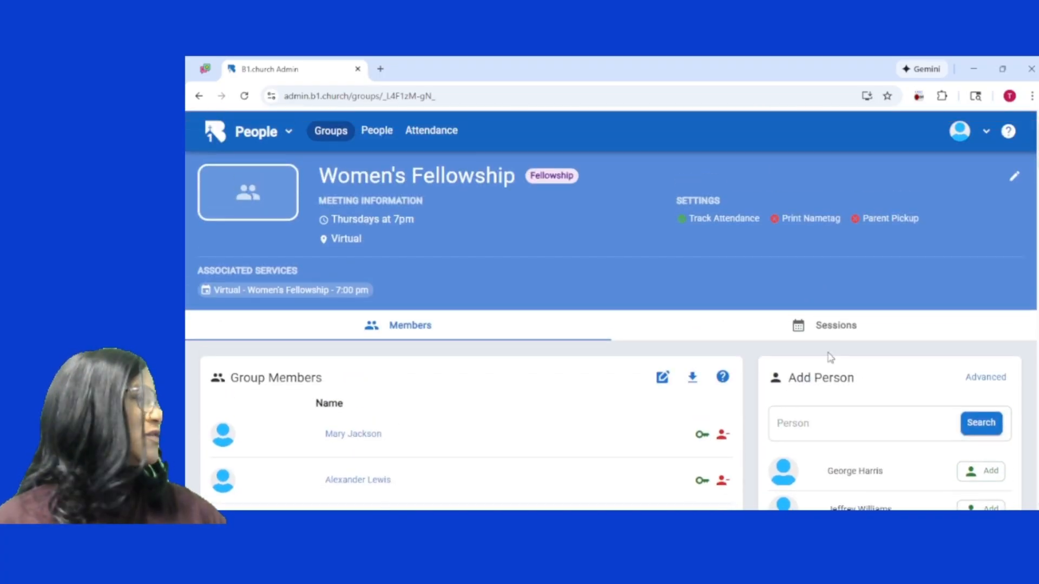
left_click(818, 422)
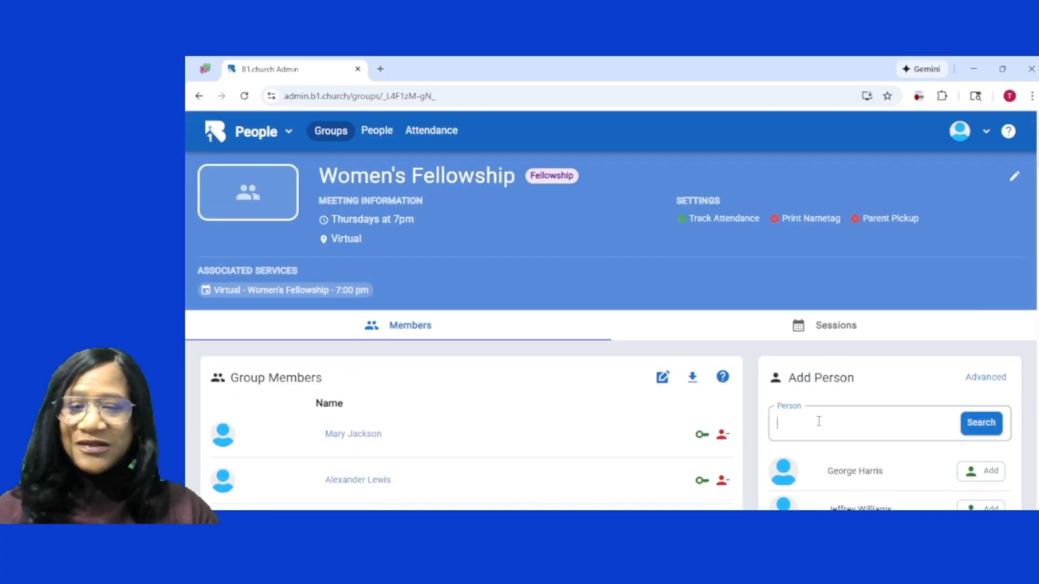
type("tee")
key("Return")
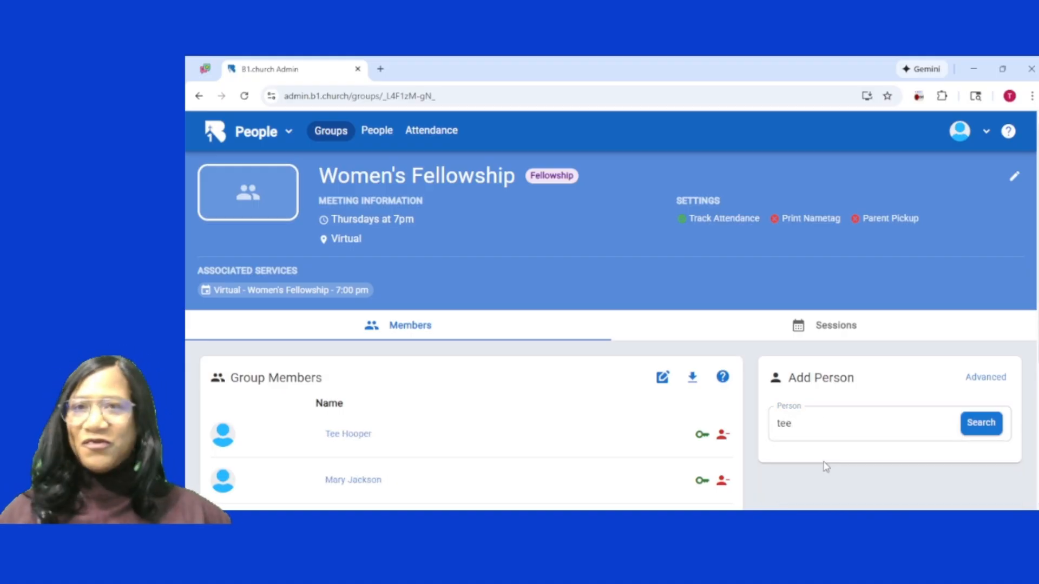
scroll(536, 427, "down", 3)
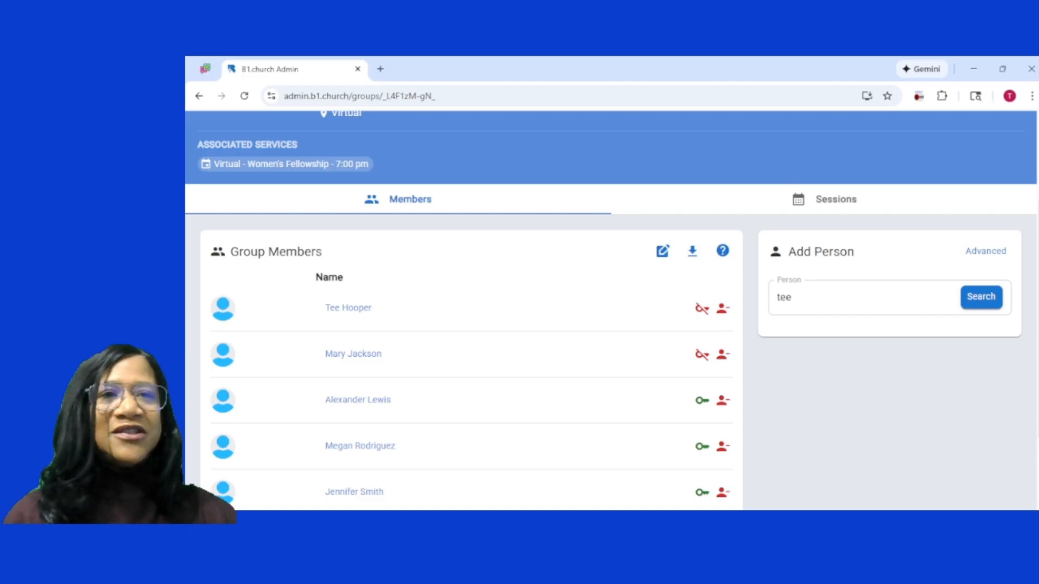
scroll(711, 167, "up", 2)
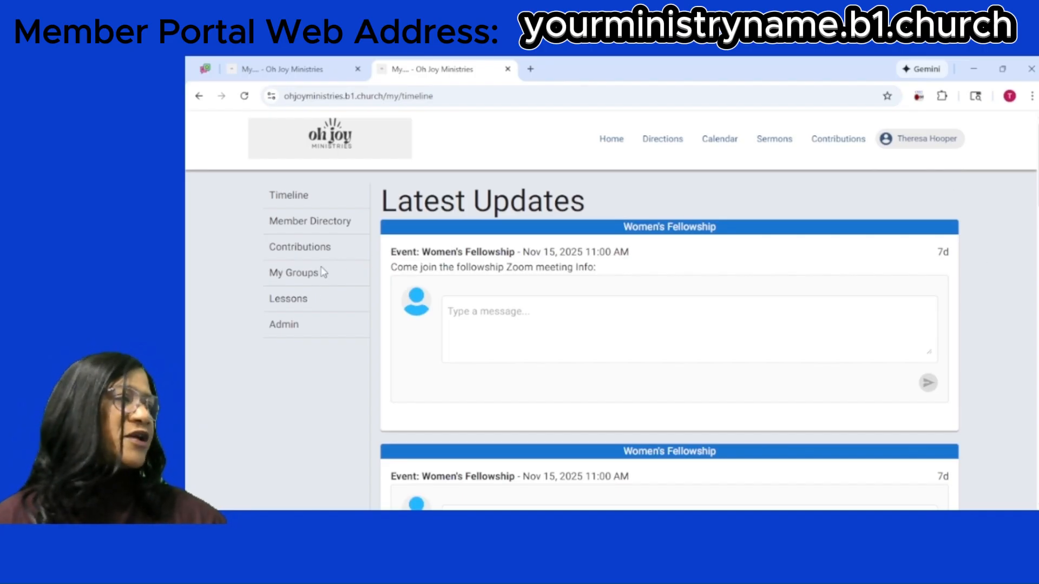
- Open the Women's Fellowship group from the signed-in member's own groups in the member portal
left_click(294, 273)
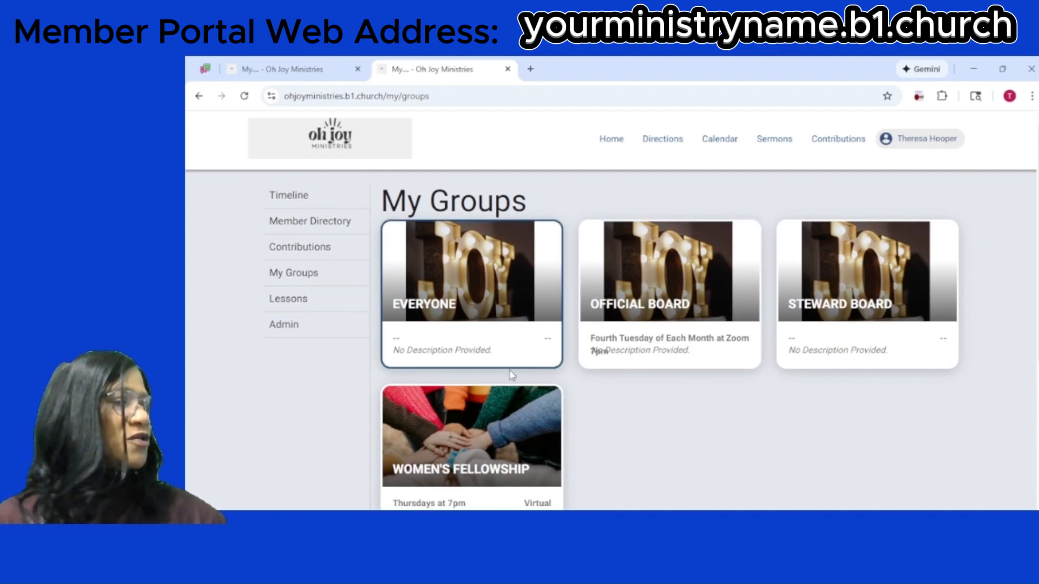
scroll(513, 375, "down", 1)
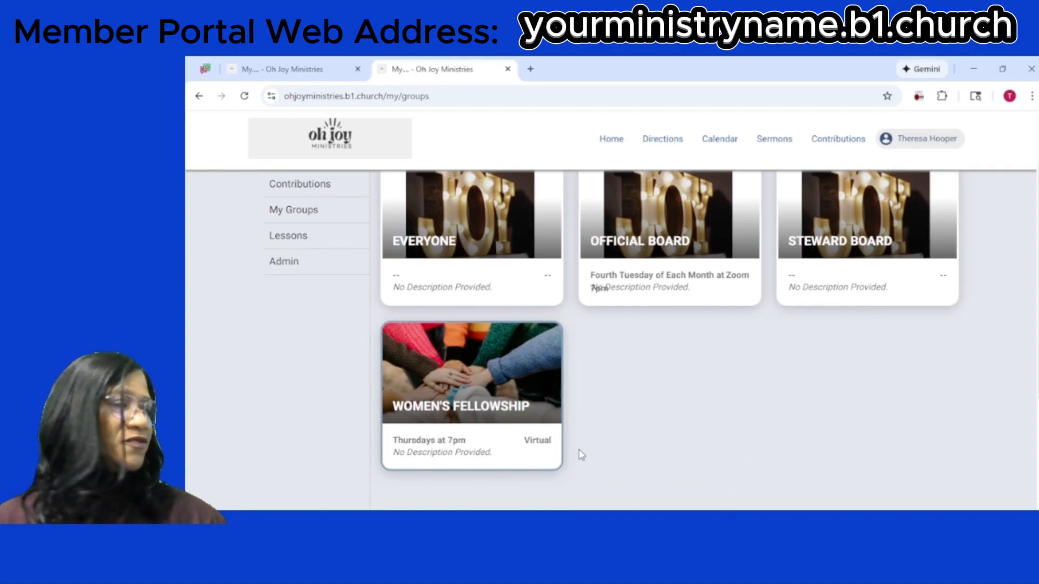
left_click(464, 390)
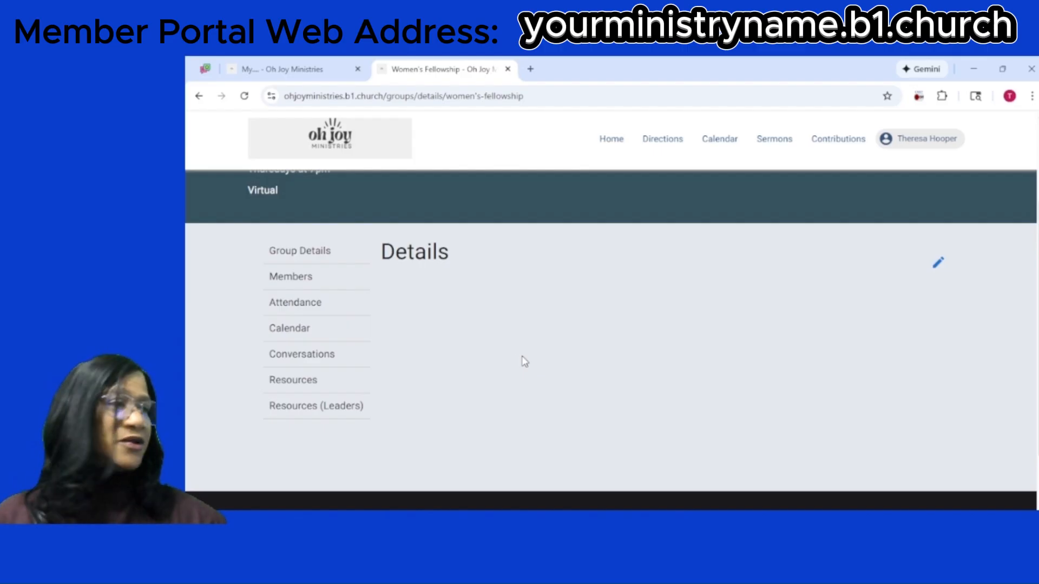
scroll(524, 361, "down", 1)
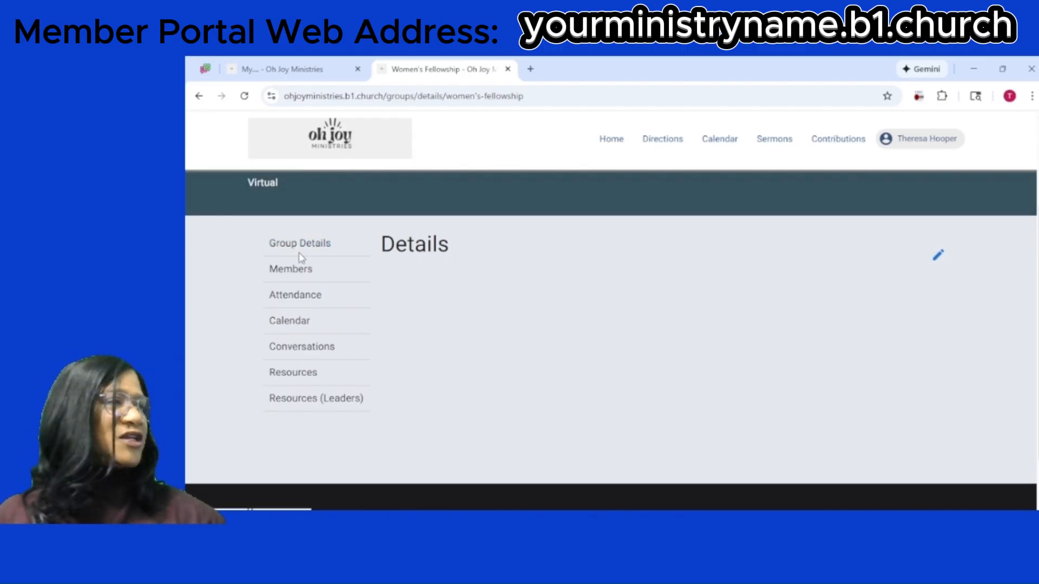
- Examine the group's editable details, including description and photo, close them without saving, and view the group's members
left_click(939, 258)
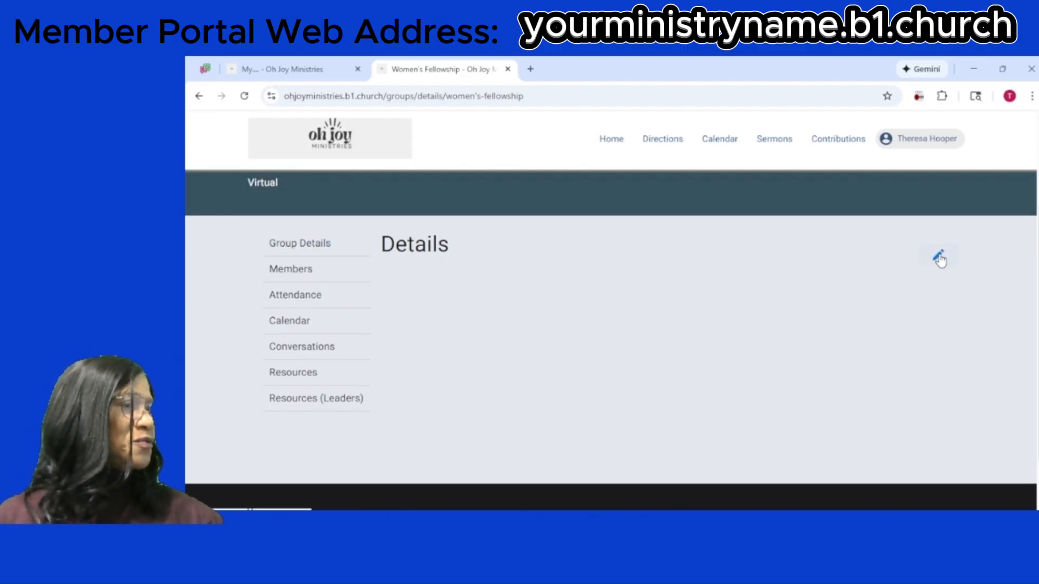
scroll(492, 345, "down", 4)
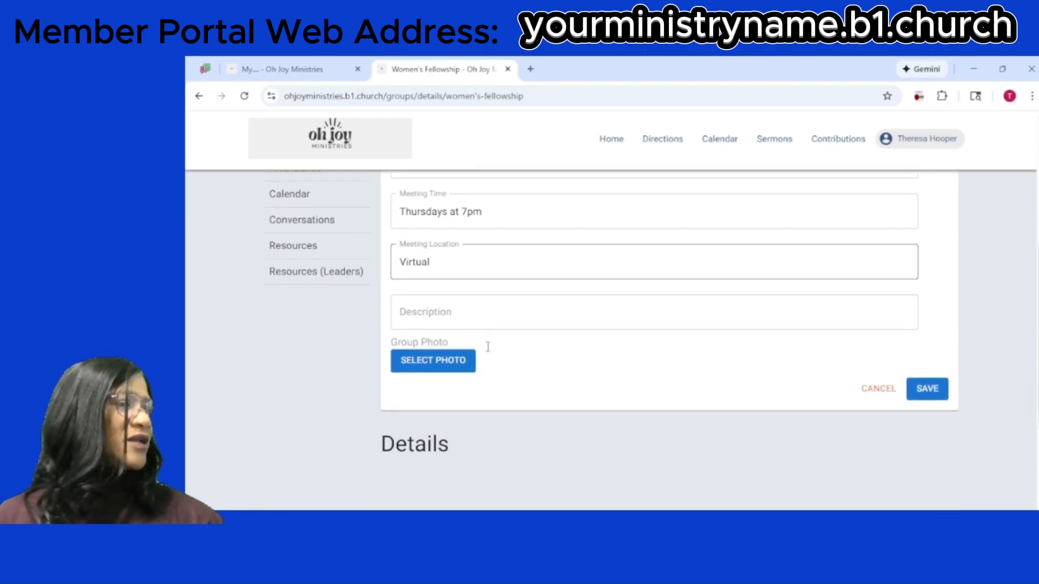
left_click(441, 249)
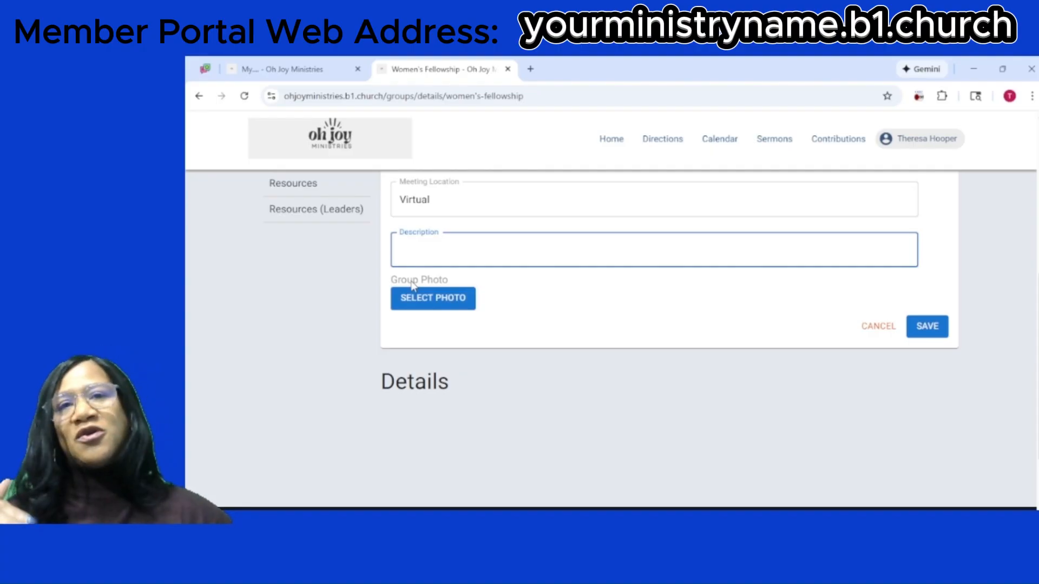
left_click(876, 325)
left_click(277, 216)
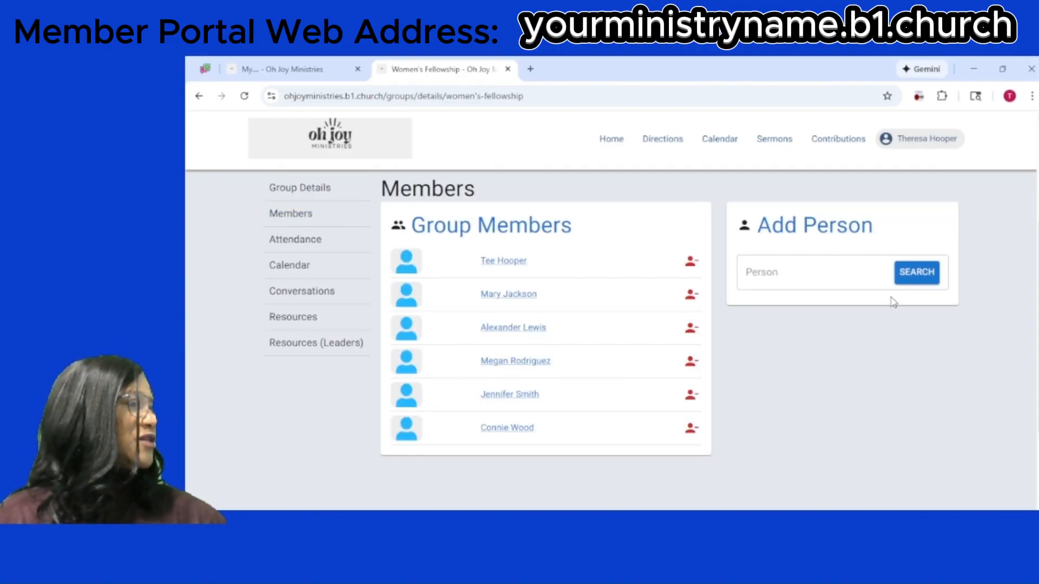
- Add an attendance session dated 12/18/2025 for the service time "Virtual - Women's Fellowship - 7:00 pm"
left_click(291, 243)
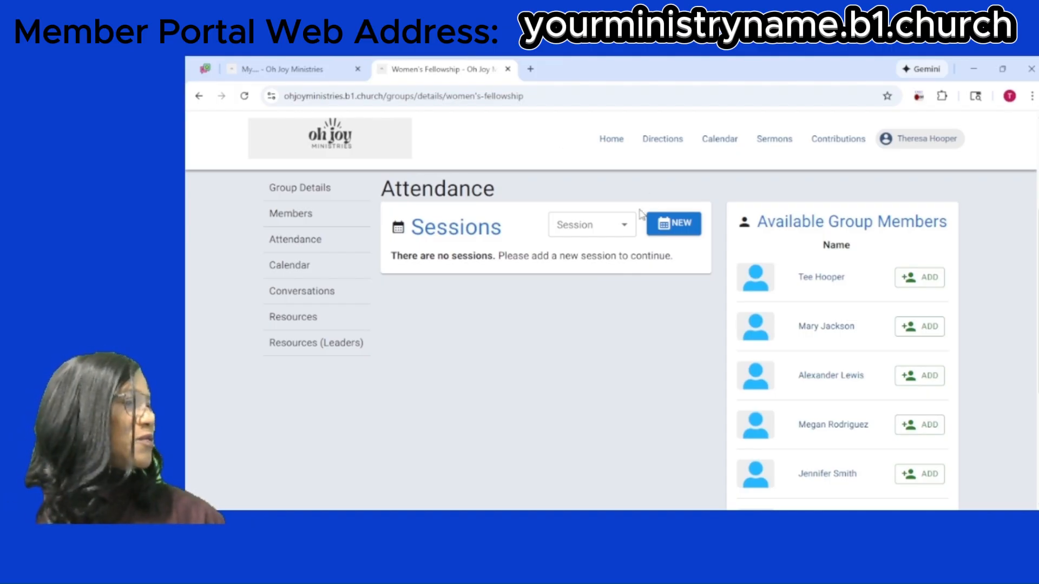
left_click(679, 226)
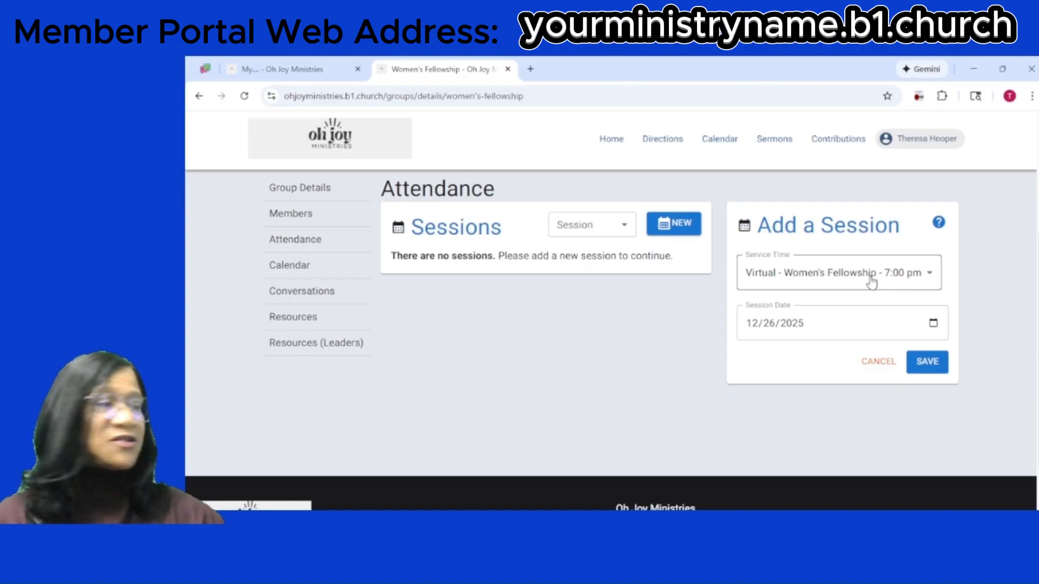
left_click(934, 325)
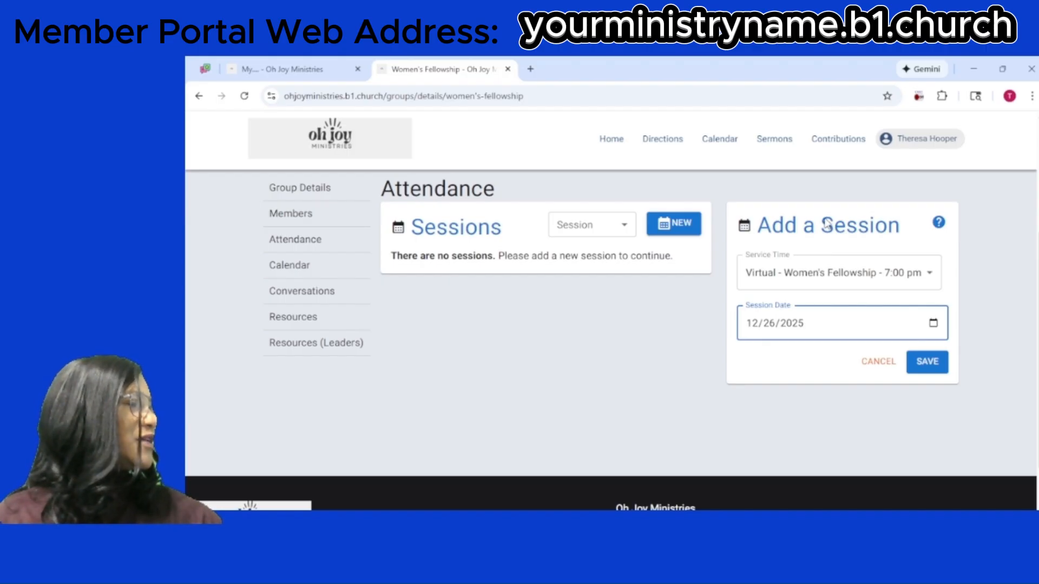
type("18")
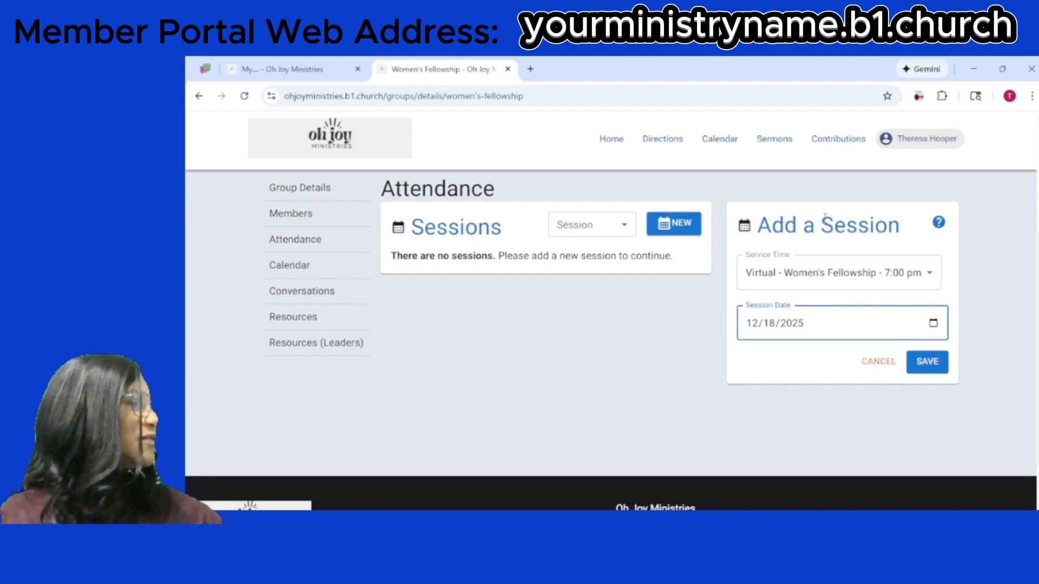
left_click(927, 362)
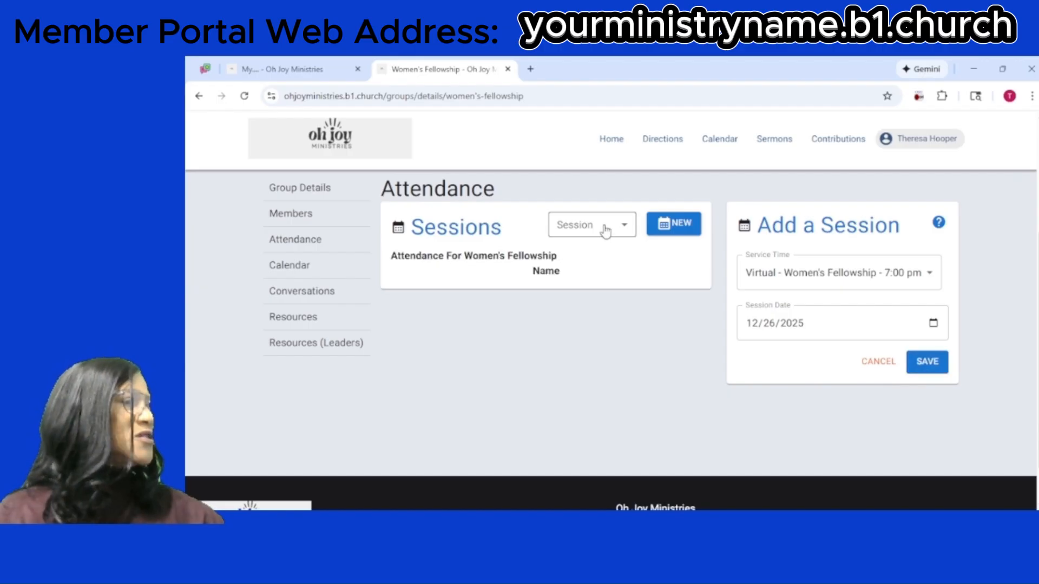
- Select the 12/18/2025 - 7:00 pm session and add the first five available group members to its attendance
left_click(572, 228)
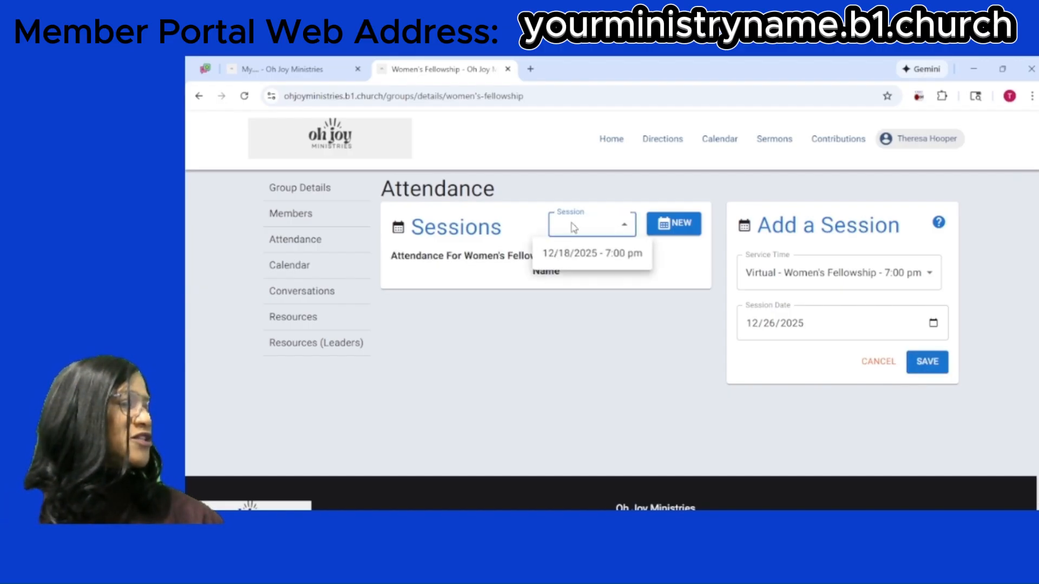
left_click(589, 261)
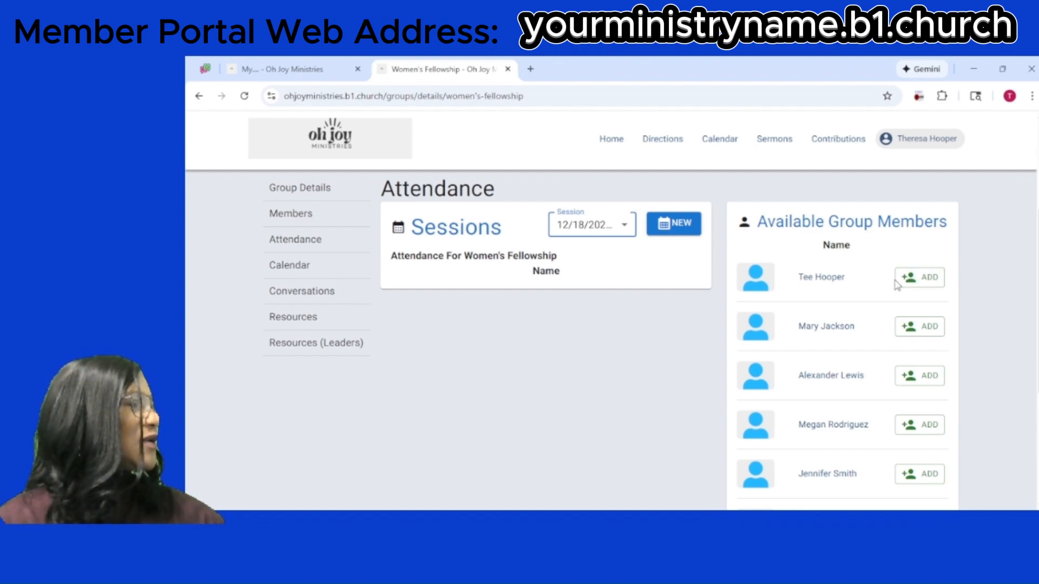
left_click(927, 282)
left_click(926, 282)
left_click(927, 282)
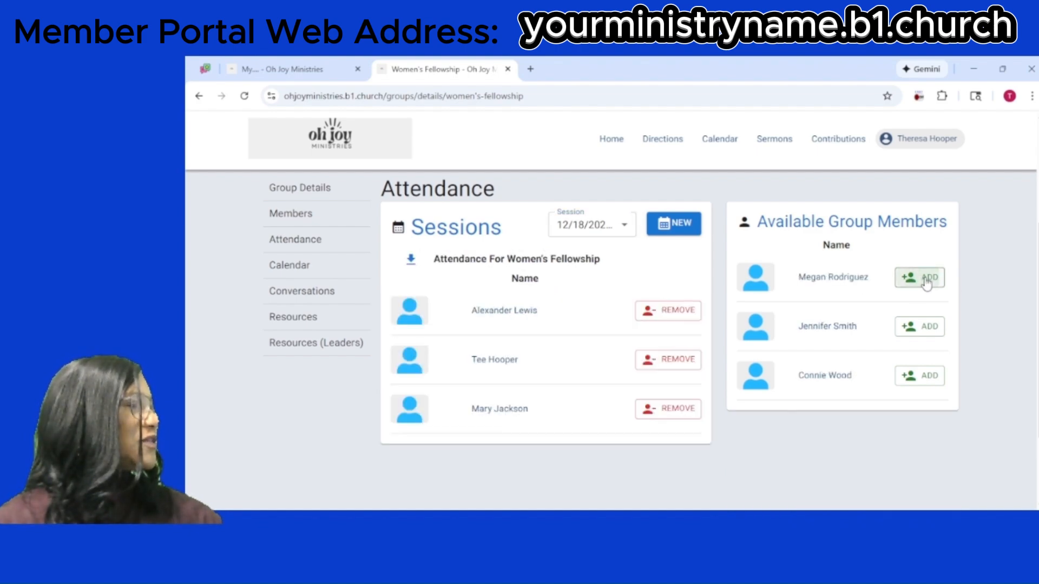
left_click(927, 282)
left_click(927, 282)
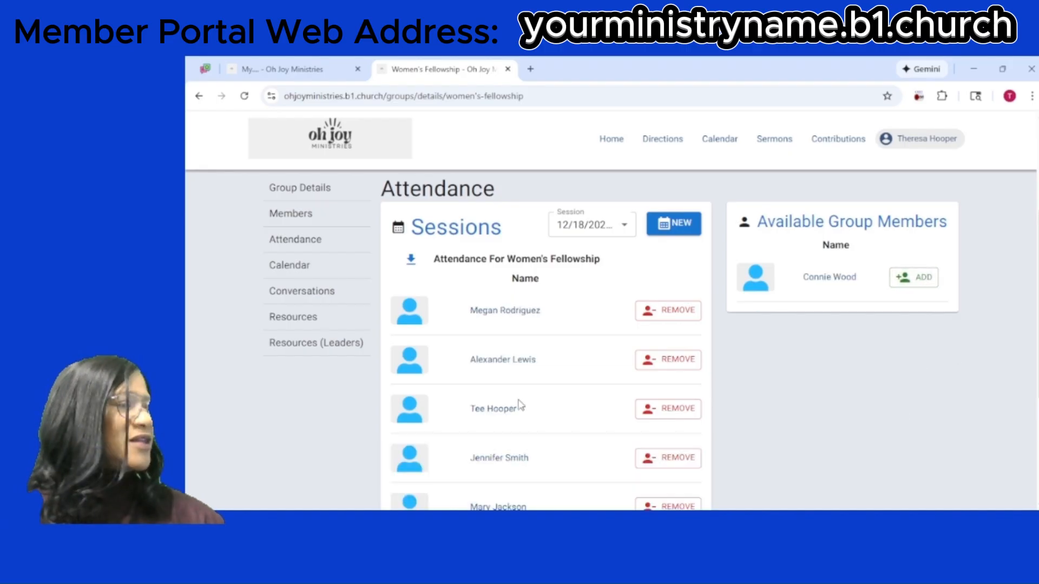
scroll(520, 405, "down", 3)
scroll(520, 405, "up", 2)
scroll(511, 403, "up", 1)
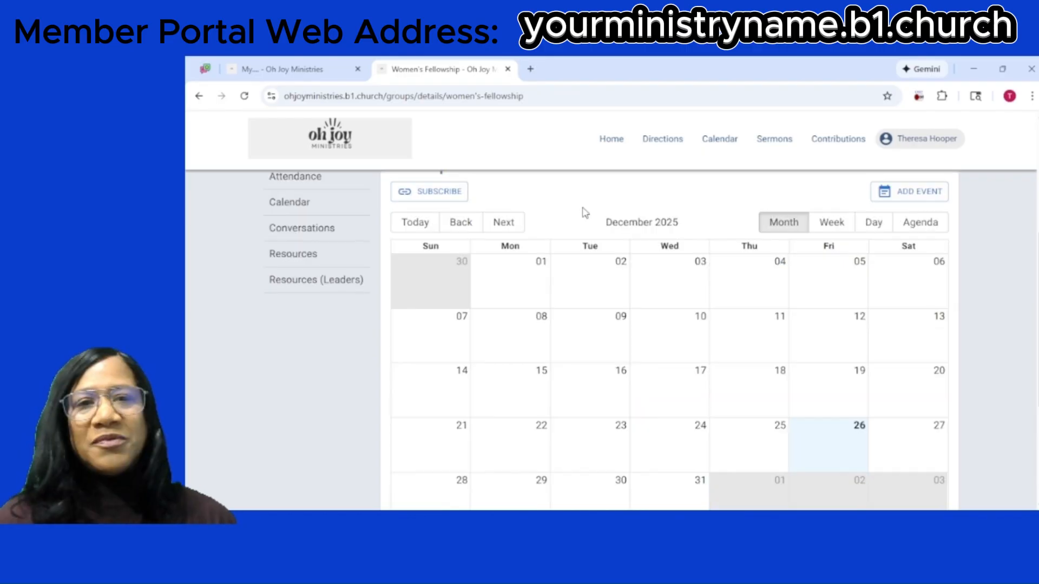
- Add an event to the group's calendar and set its start to 01/10/2026 at 03:00 PM
left_click(912, 195)
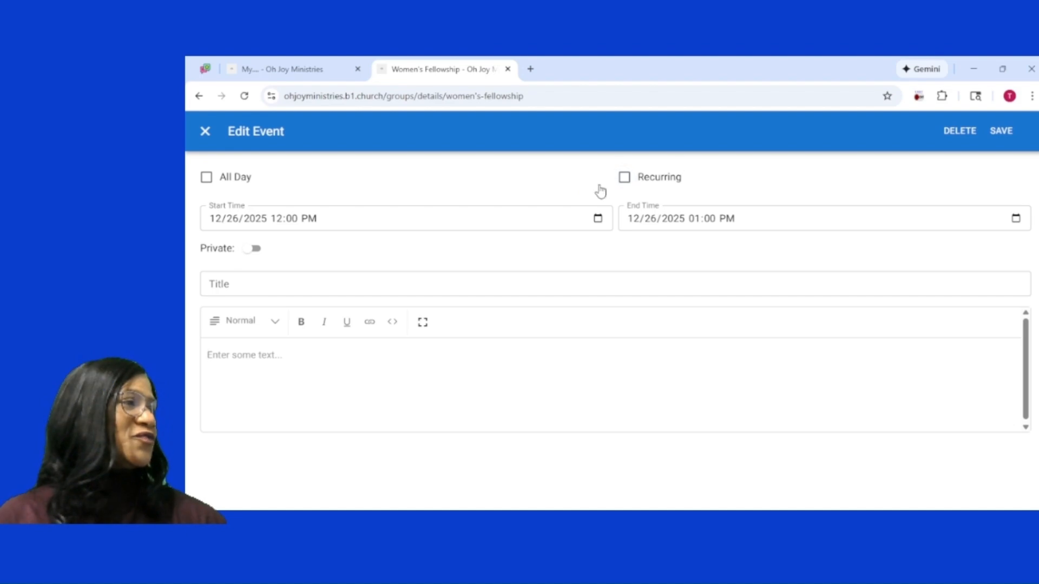
left_click(596, 218)
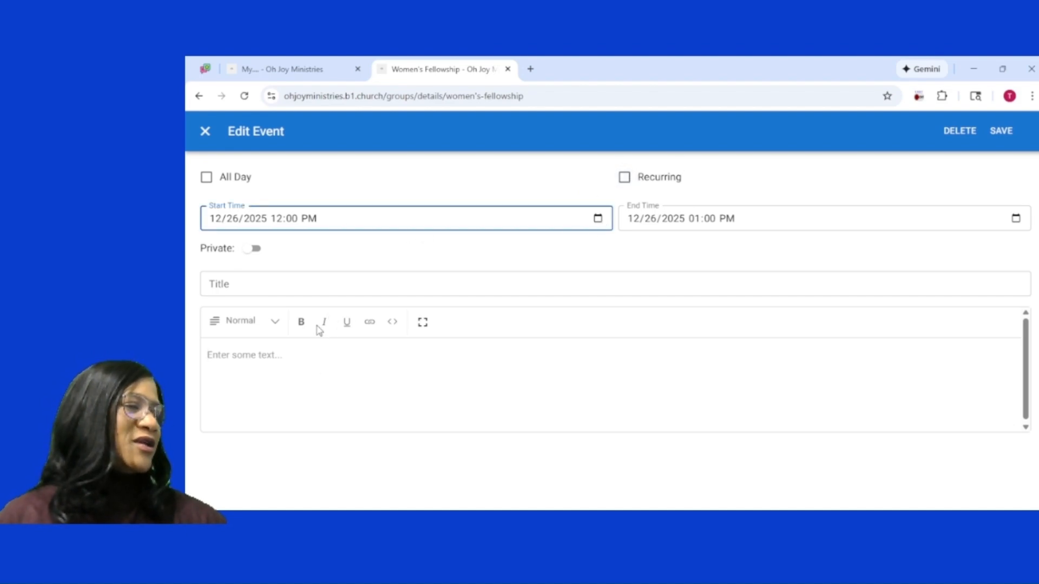
left_click(320, 378)
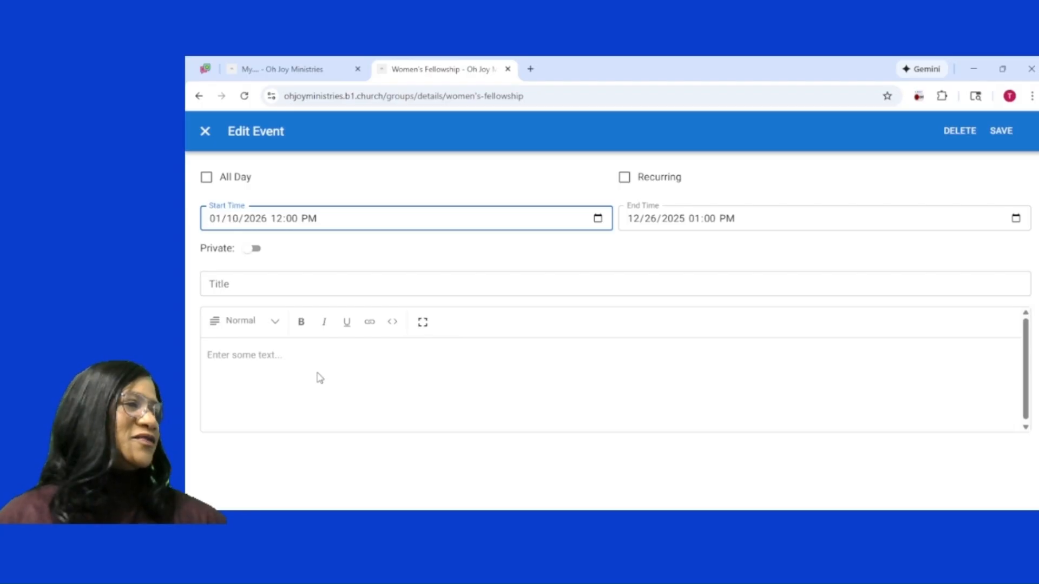
left_click(351, 317)
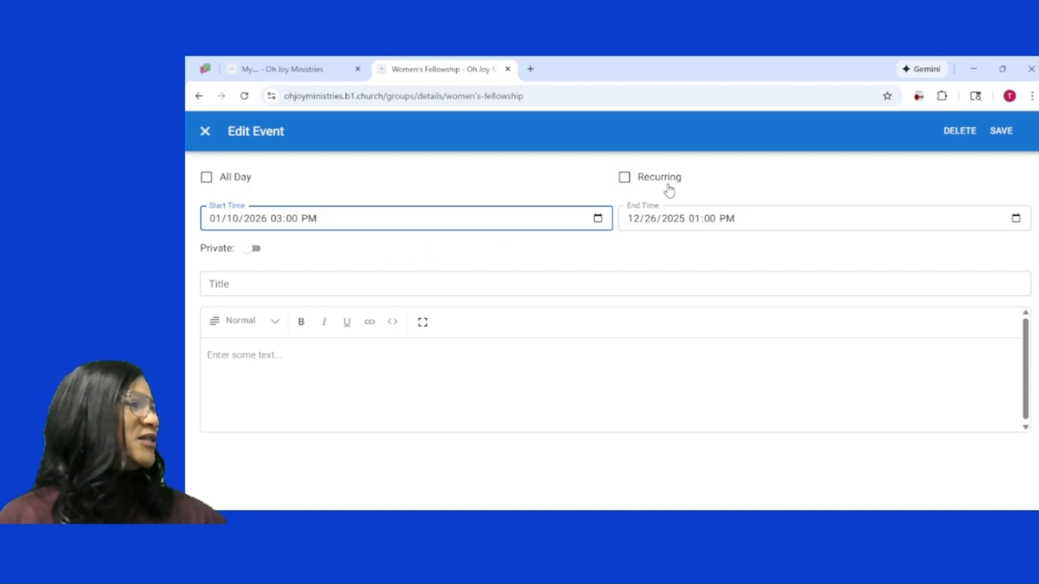
- Make the event recurring with a Month frequency, "Monthly on the second Saturday", and keep its end as Never
left_click(622, 180)
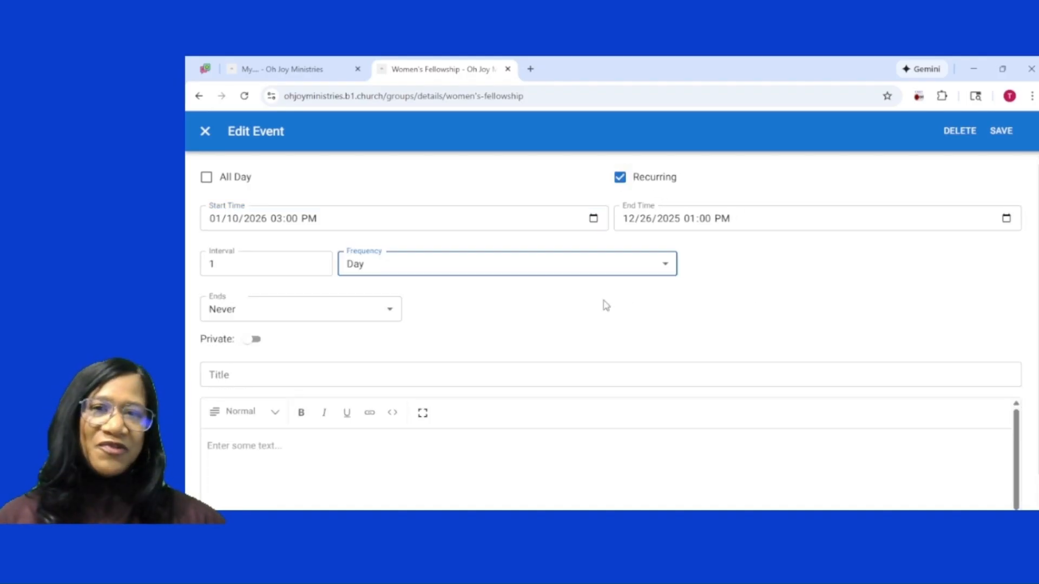
left_click(375, 269)
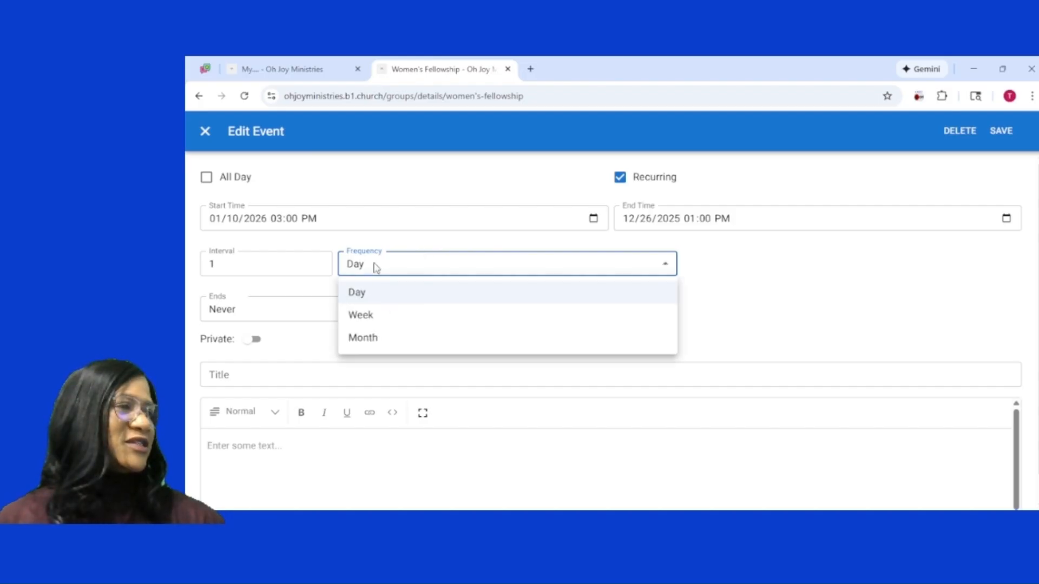
left_click(366, 344)
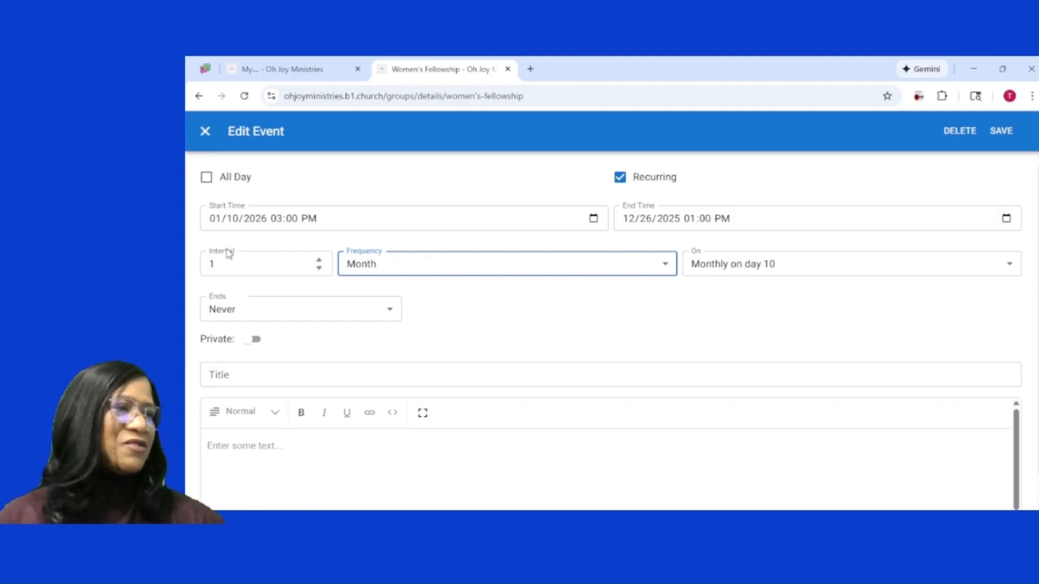
left_click(772, 268)
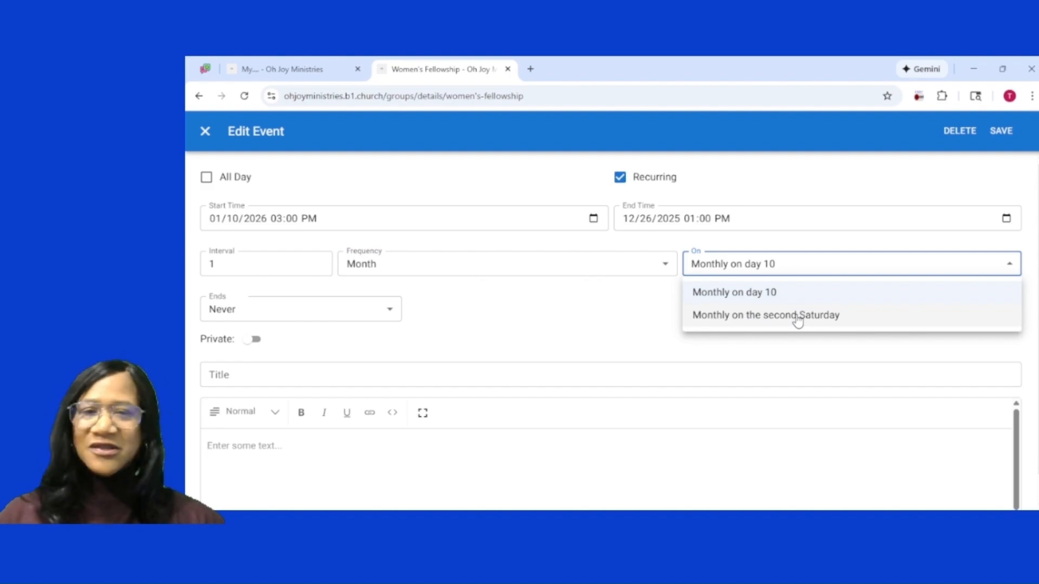
left_click(621, 299)
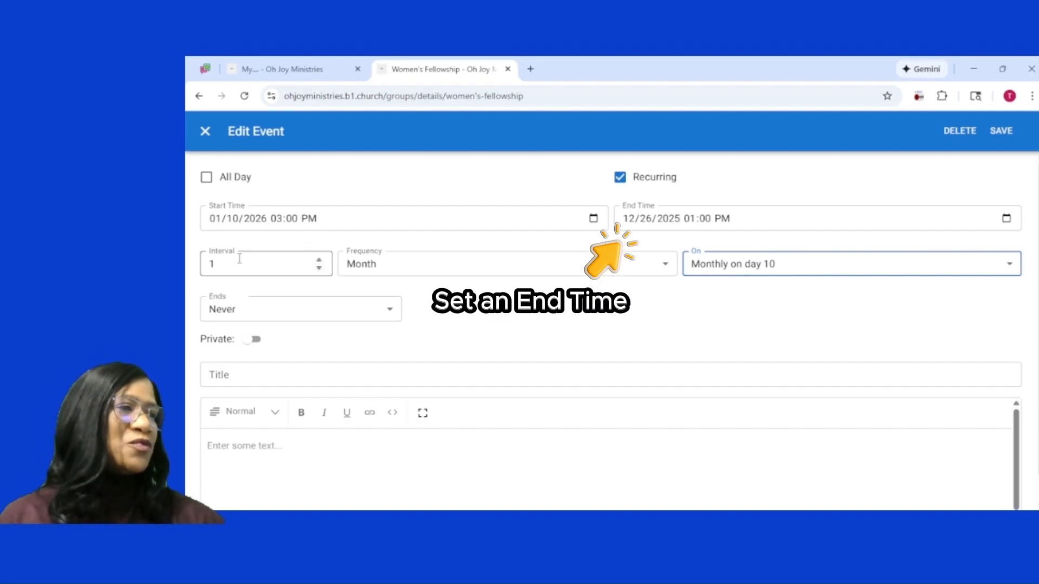
left_click(437, 272)
left_click(437, 271)
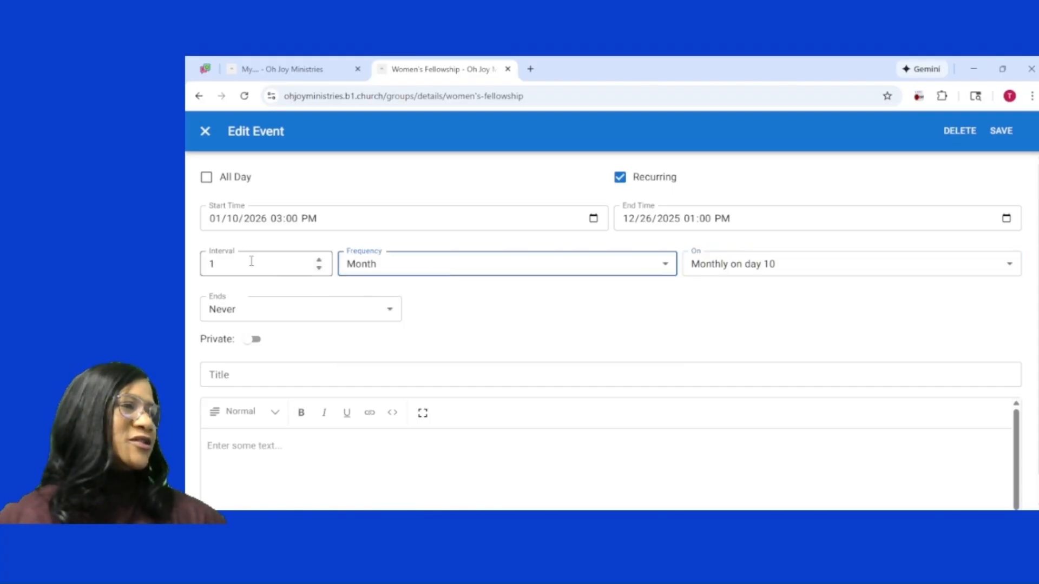
left_click(737, 267)
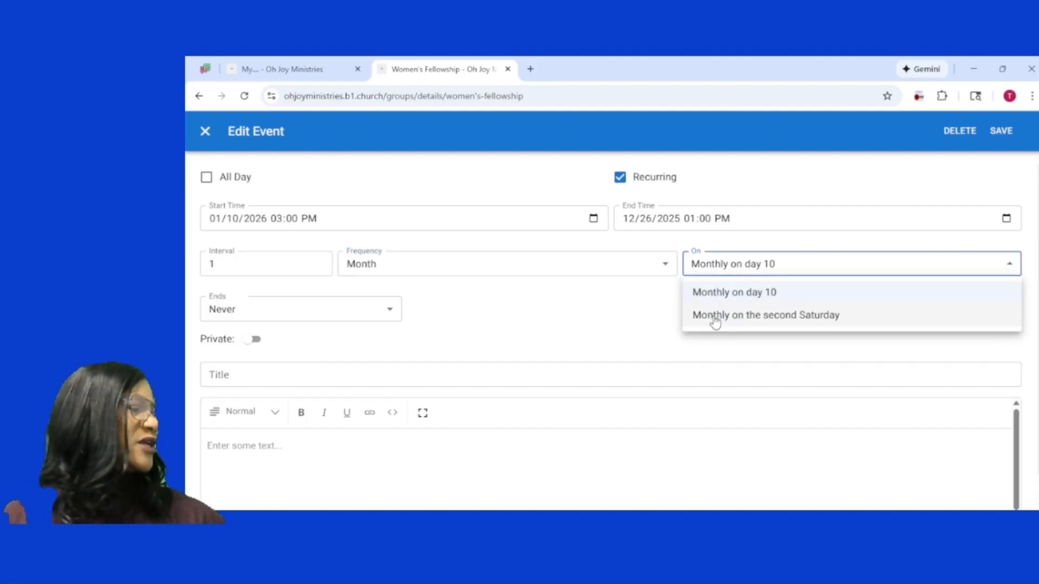
left_click(714, 319)
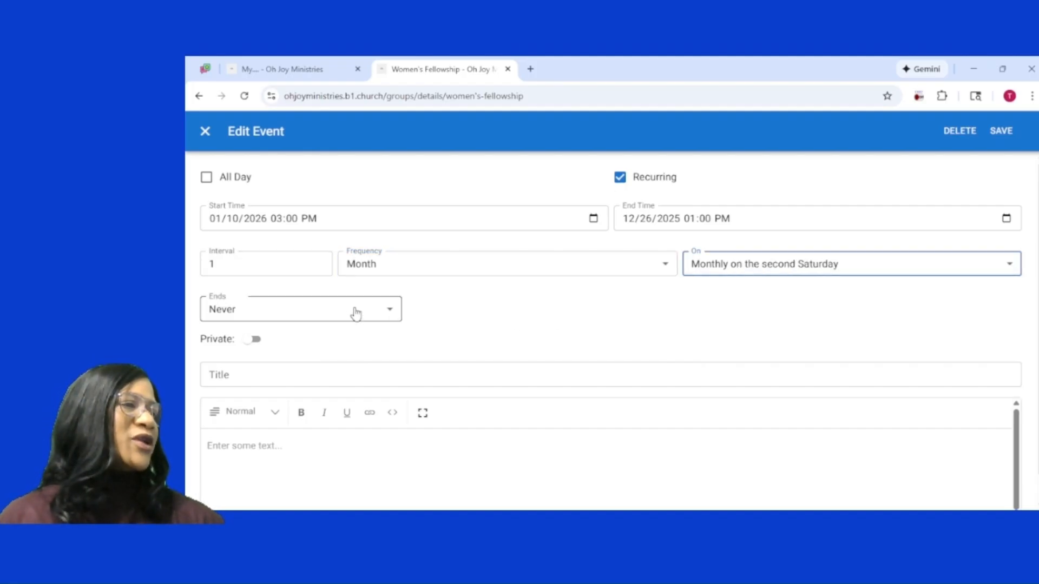
left_click(373, 312)
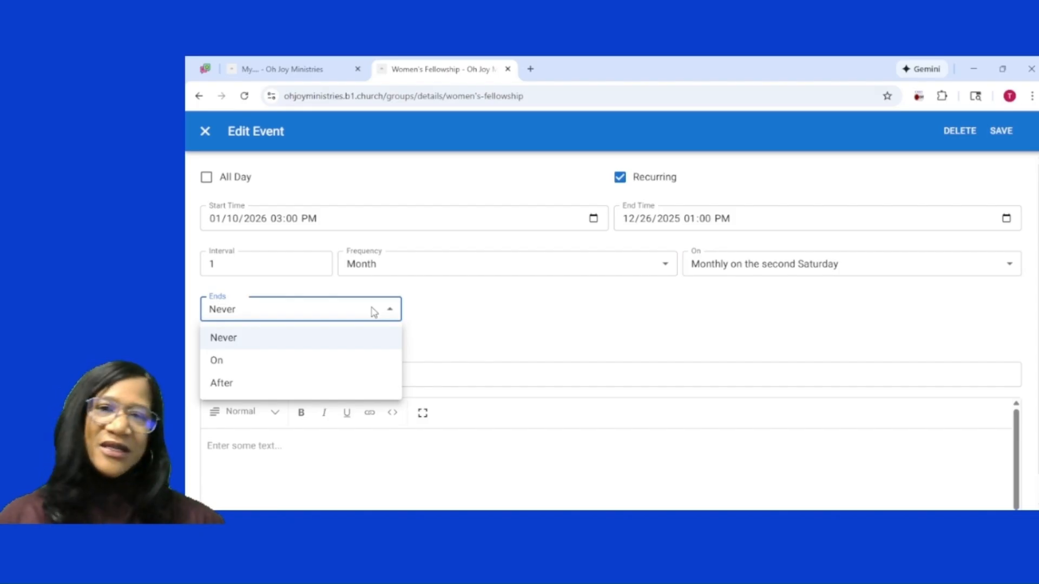
left_click(311, 338)
- Title the event "Book Talk" and save it to the group calendar
left_click(237, 375)
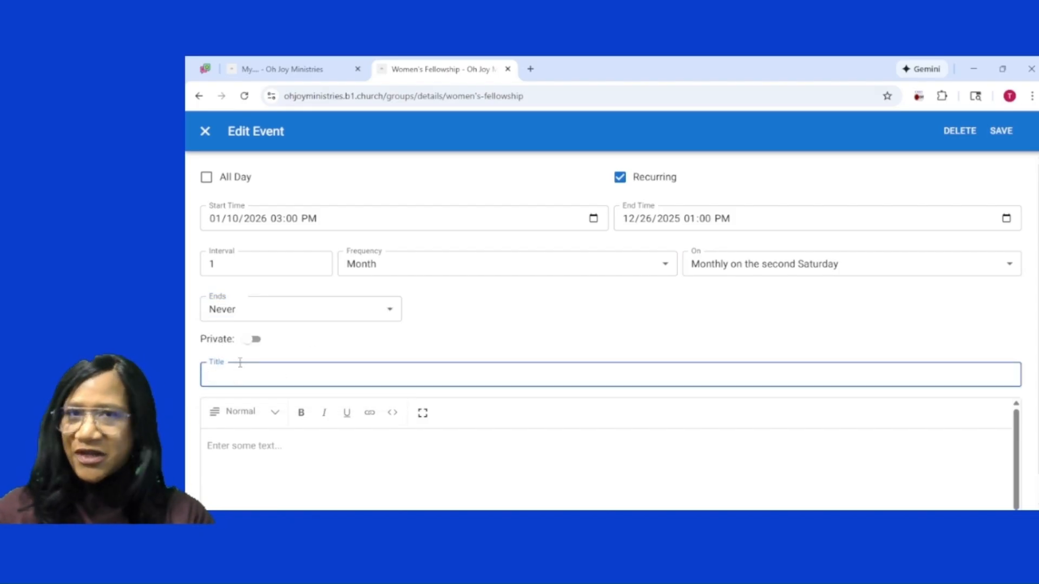
type("Book Talk")
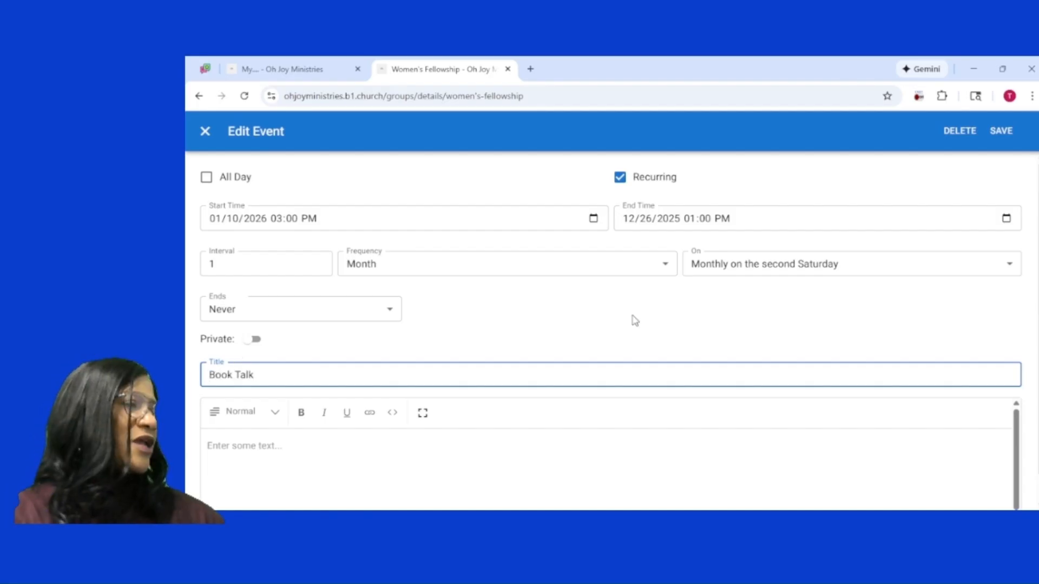
left_click(1001, 132)
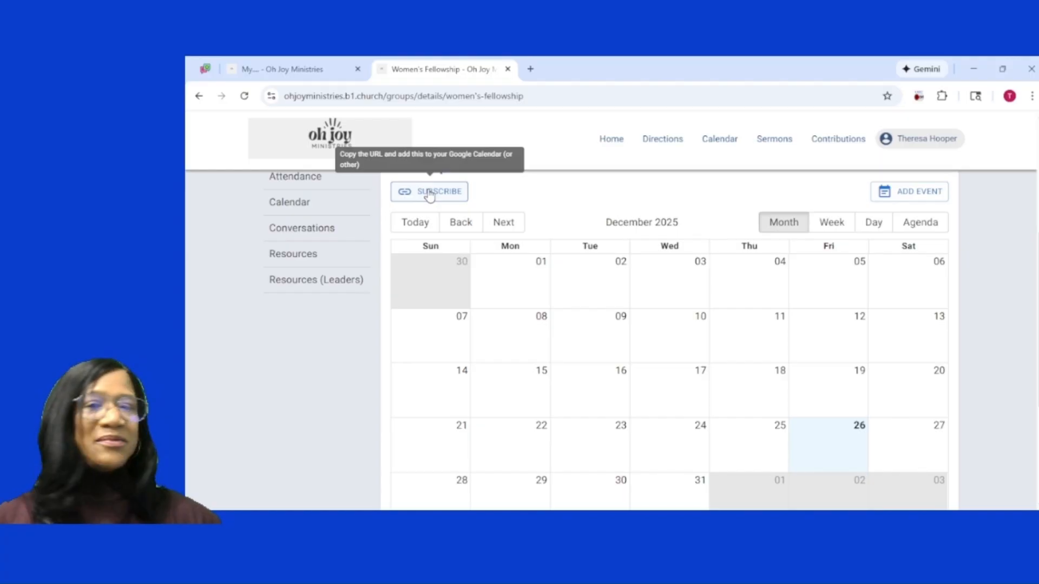
scroll(429, 196, "up", 1)
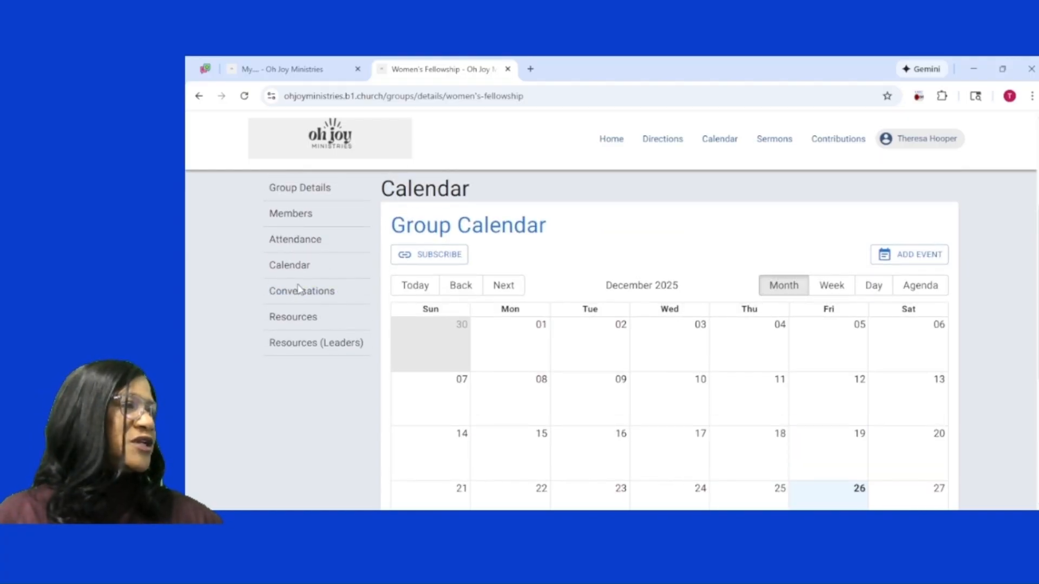
- View the group's Conversations page, then examine the Resources page's file, link and upload sections, including the storage guidance
left_click(297, 293)
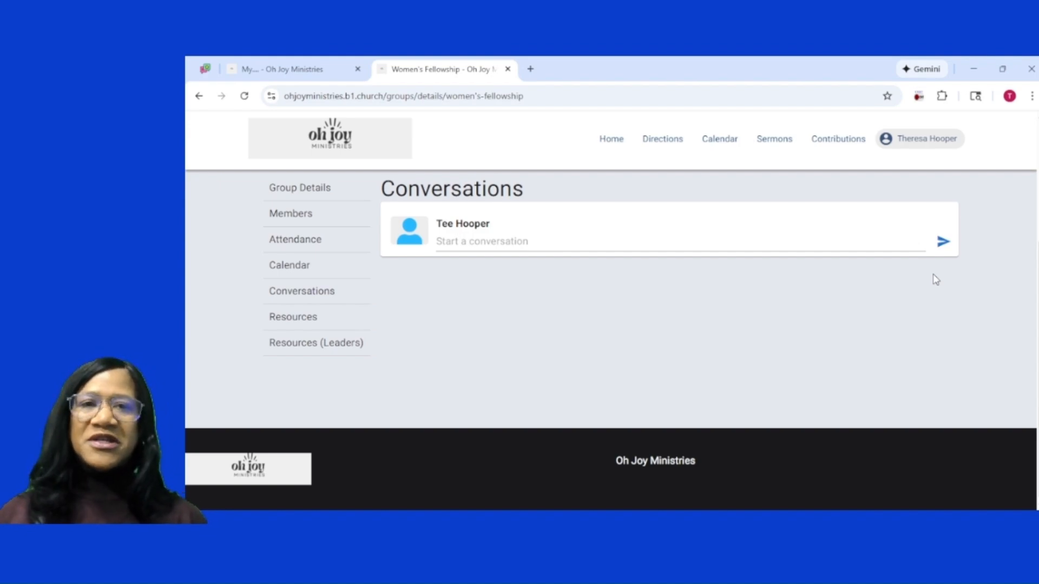
left_click(301, 317)
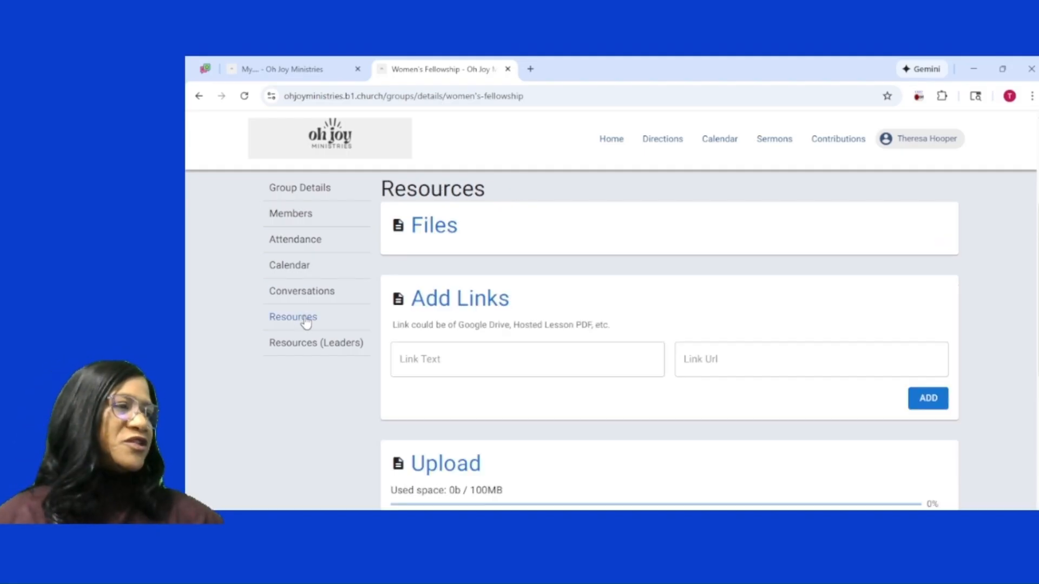
scroll(305, 366, "up", 1)
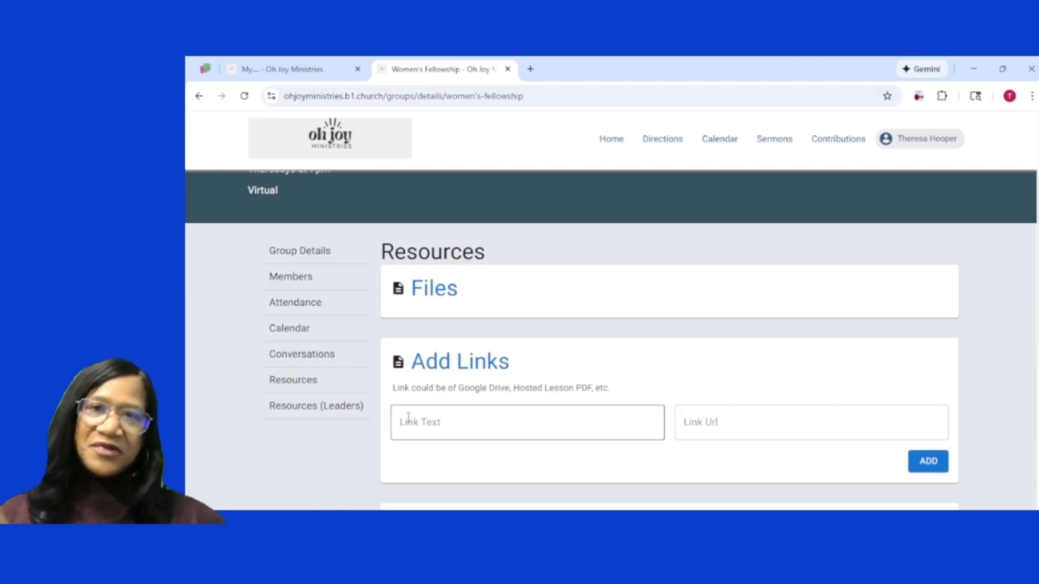
scroll(408, 417, "up", 2)
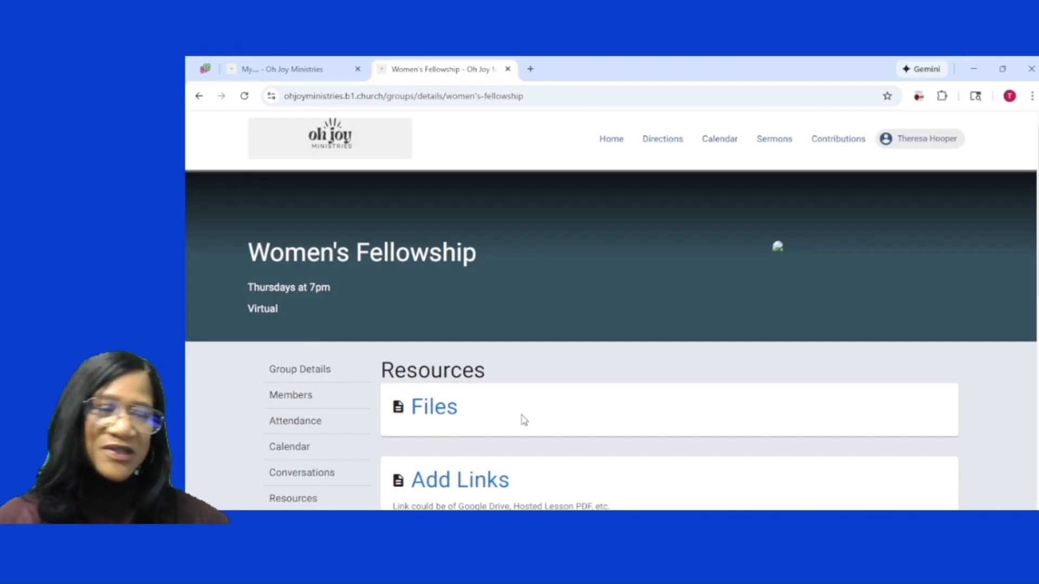
scroll(557, 394, "down", 3)
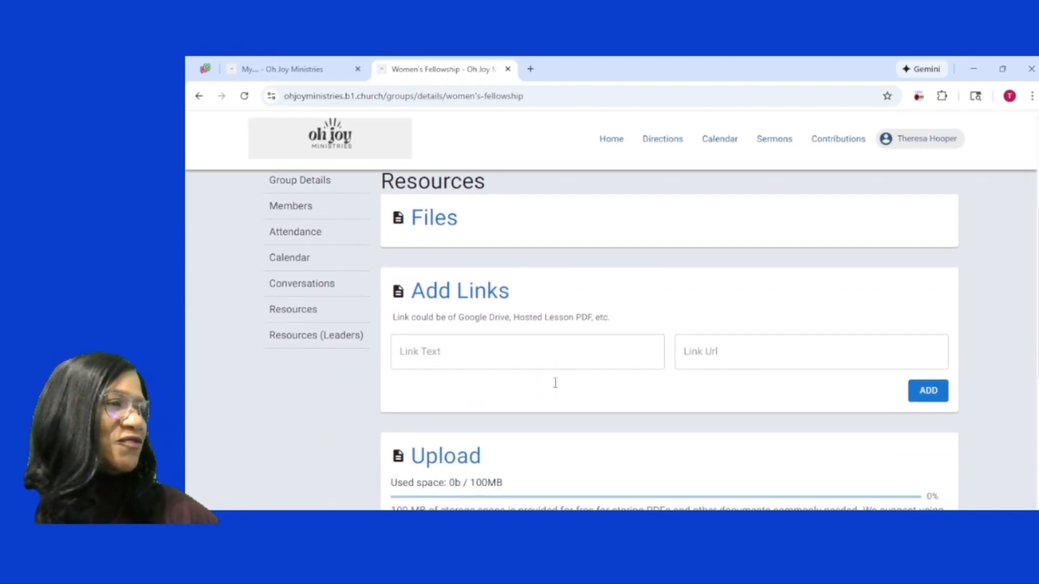
scroll(553, 387, "down", 1)
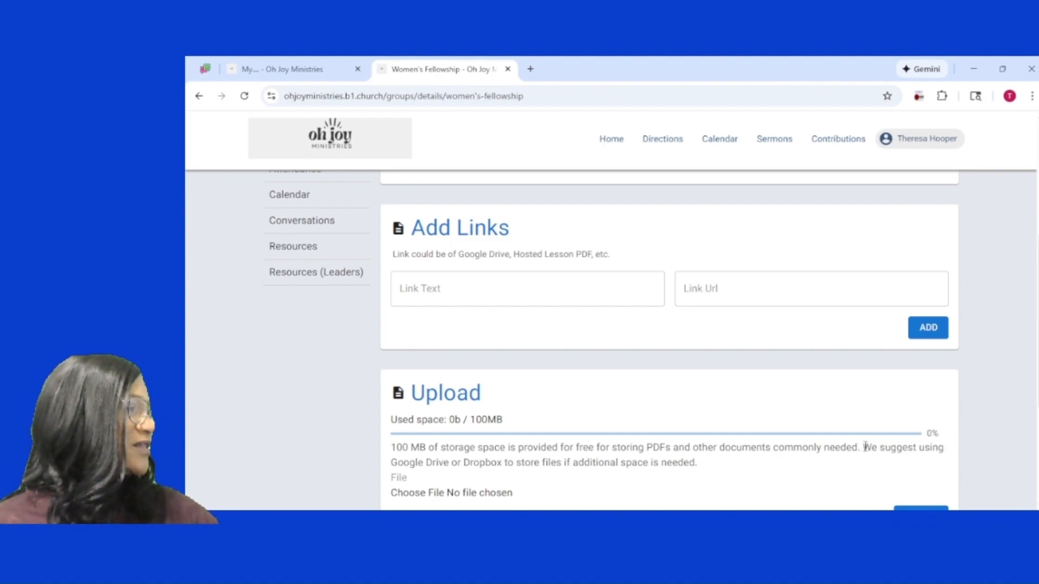
left_click_drag(863, 447, 879, 465)
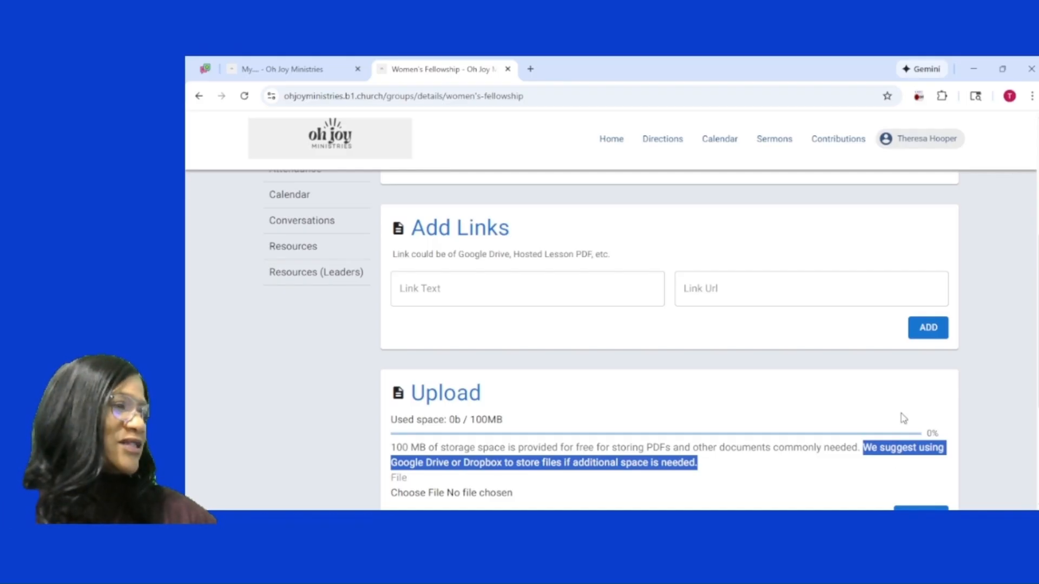
left_click(732, 466)
scroll(656, 433, "up", 1)
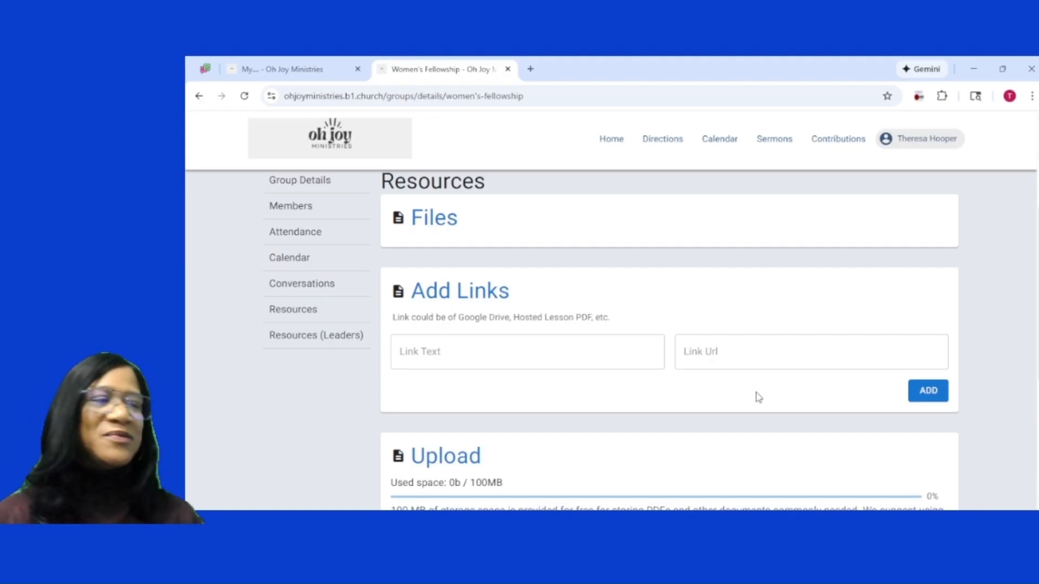
- Examine the leaders-only resources page of the Women's Fellowship group and its file, link and upload sections
left_click(310, 336)
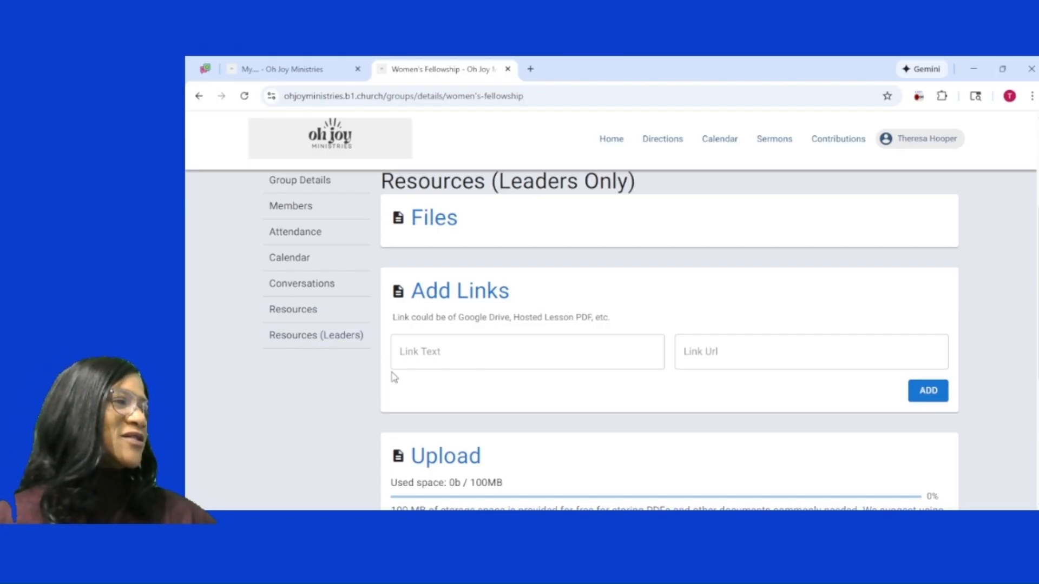
scroll(393, 376, "up", 1)
scroll(393, 377, "down", 1)
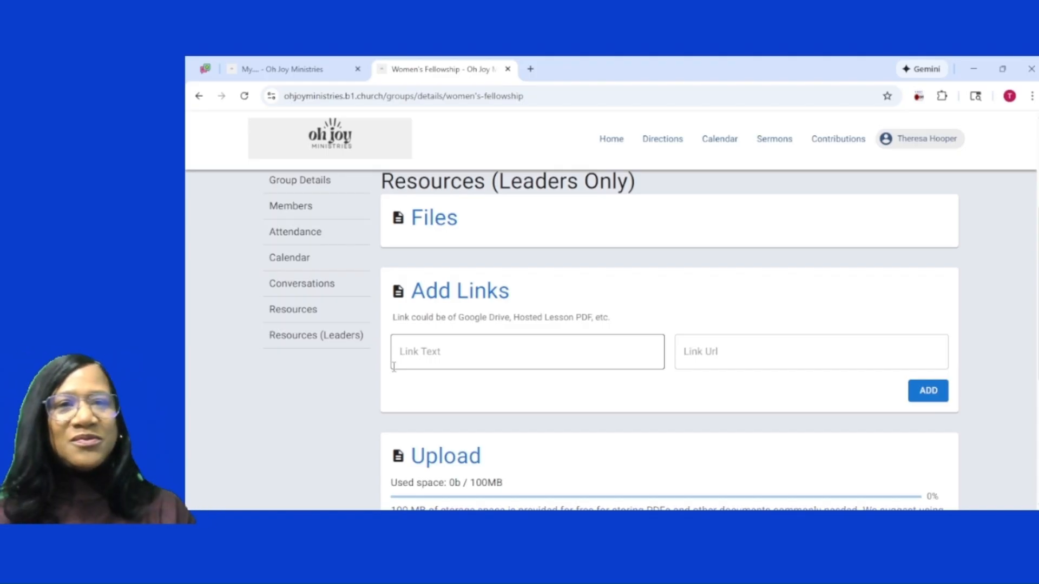
scroll(372, 362, "up", 3)
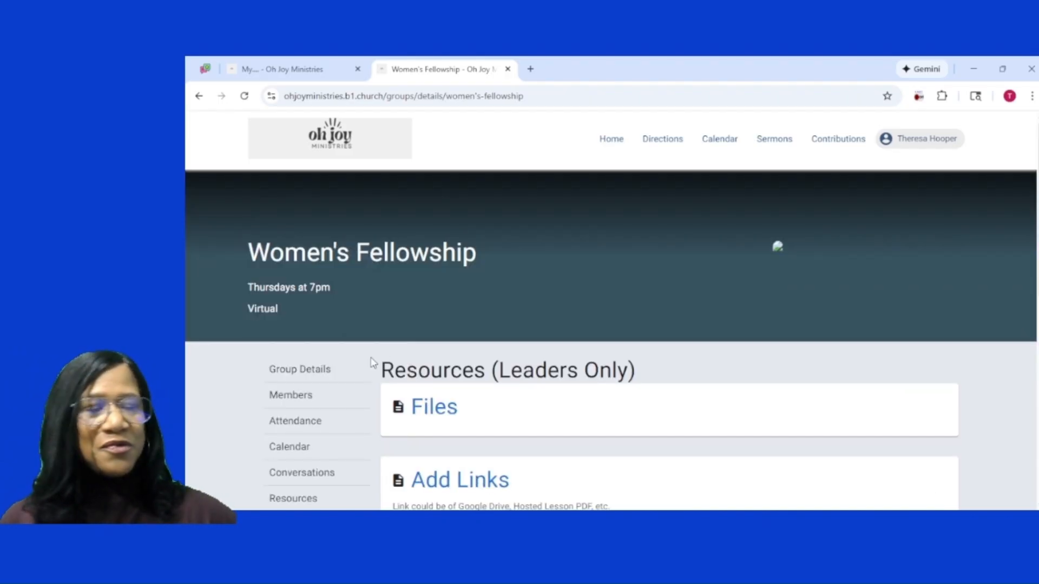
- Leave the group page for the member portal's timeline and open the account options
left_click(331, 146)
left_click(919, 139)
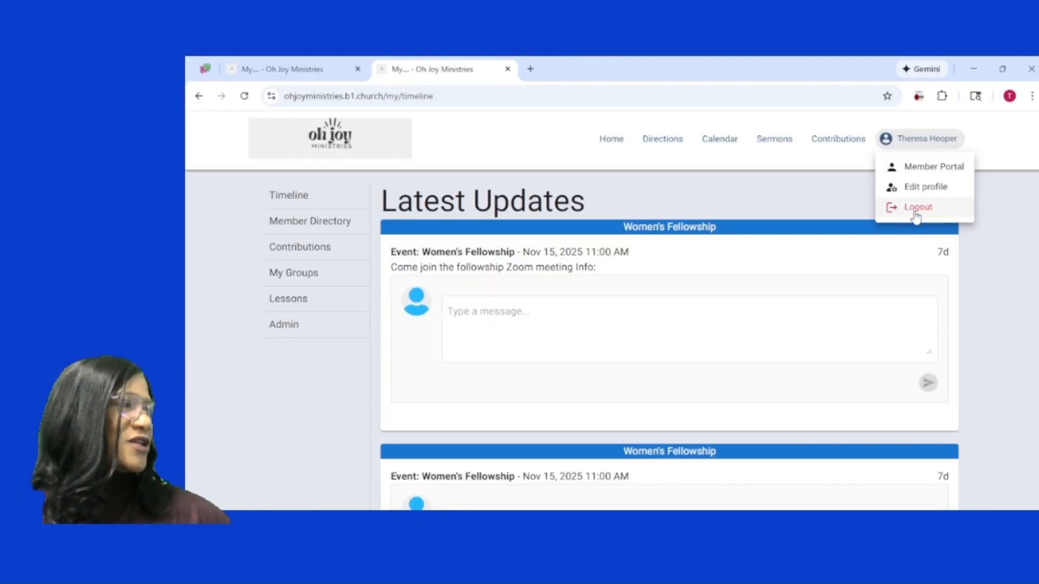